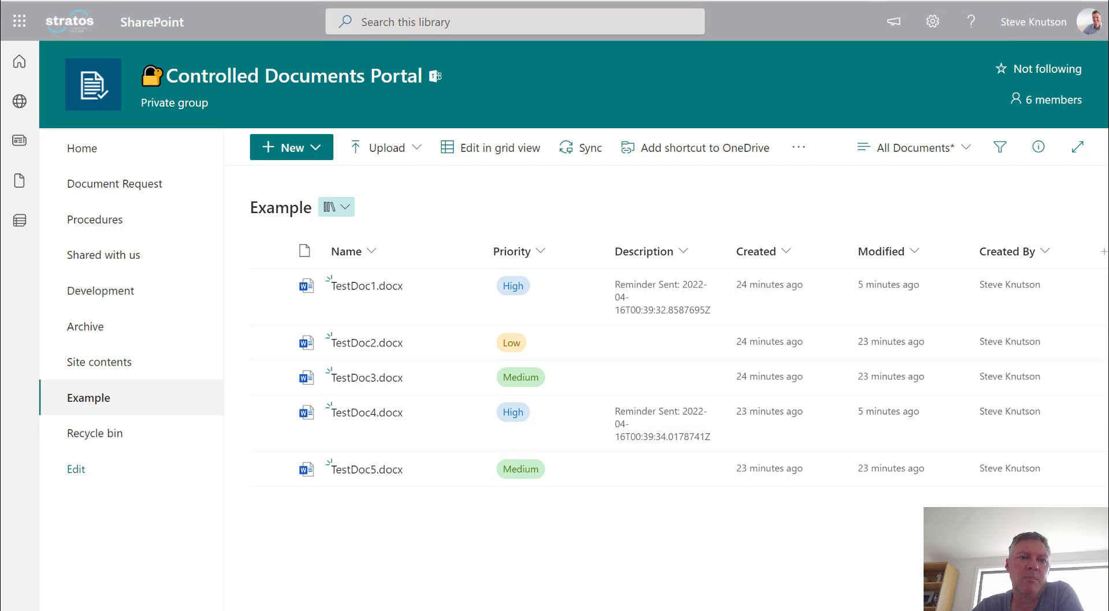
# - Open the Advanced Reminder Example flow and view GetDateToCheck's addDays(convertFromUtc(utcNow(),'New Zealand Standard Time'),-3) expression
pyautogui.click(368, 5)
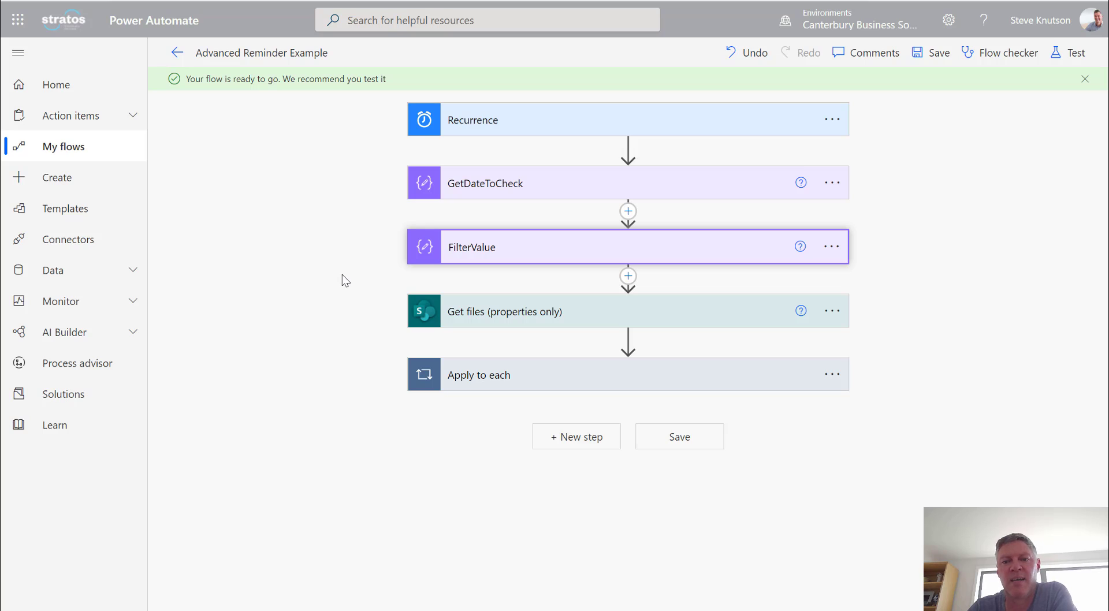
pyautogui.click(542, 199)
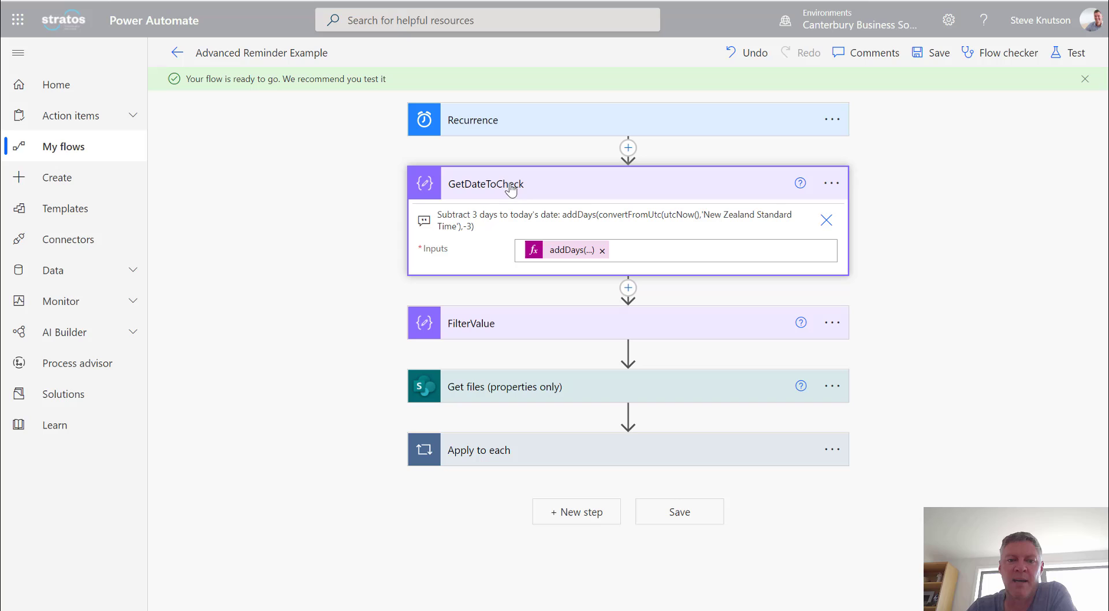
pyautogui.click(554, 258)
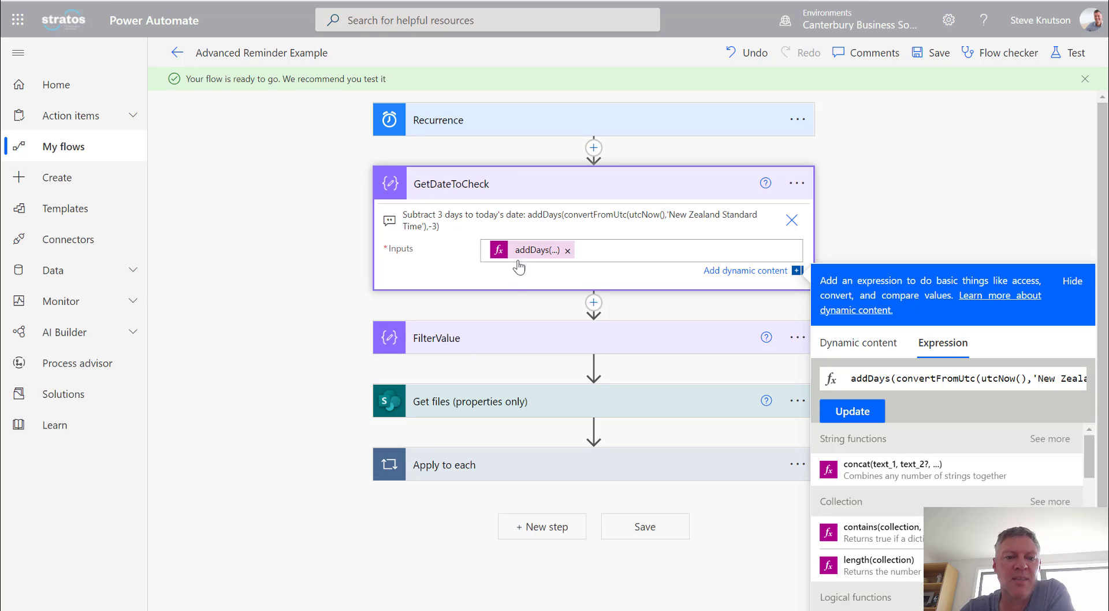
# - Expand FilterValue to show its filter: Priority eq 'High' and Created ge the check date
pyautogui.click(491, 345)
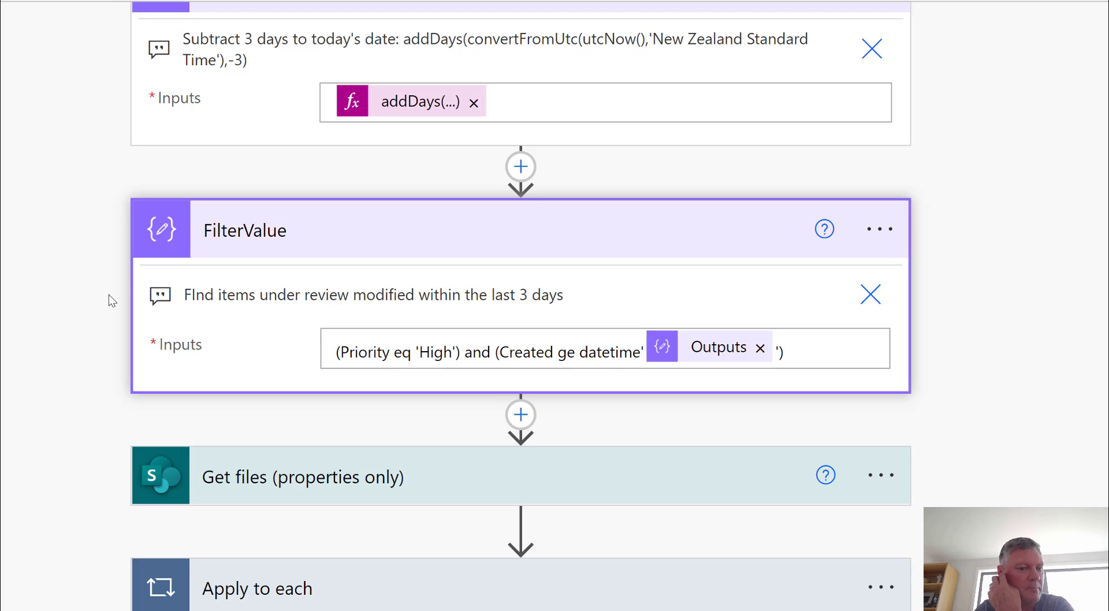
pyautogui.scroll(-1, 115, 353)
pyautogui.scroll(-2, 113, 354)
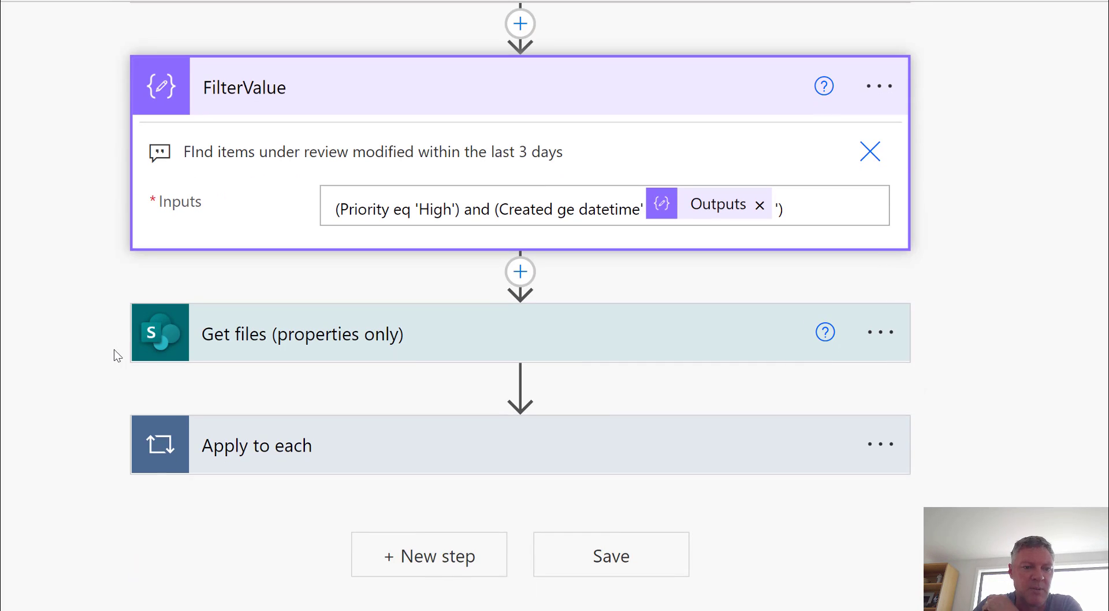
pyautogui.click(279, 347)
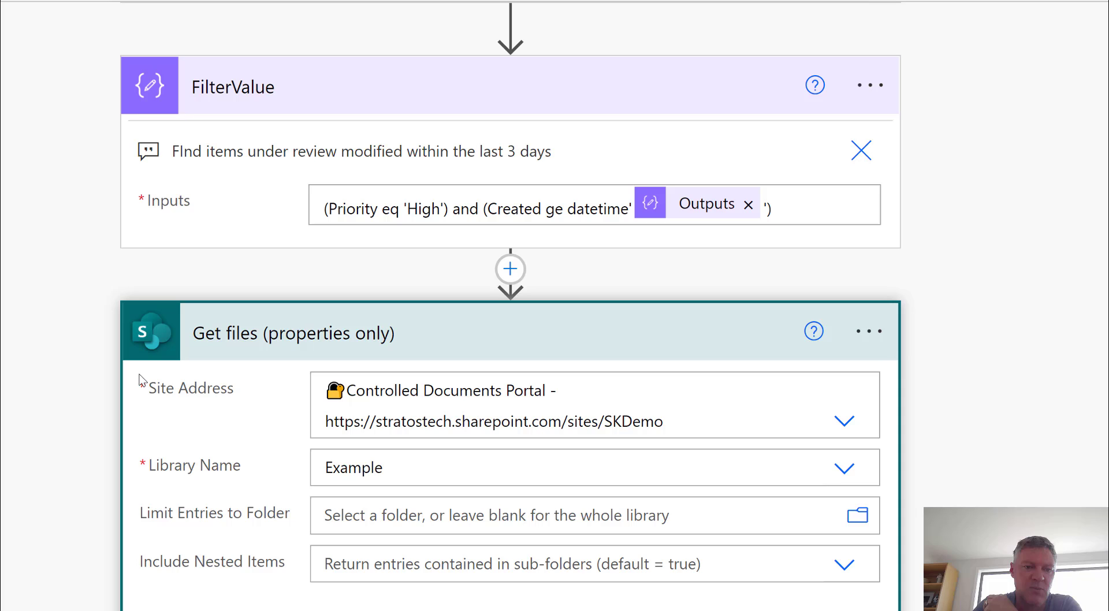
pyautogui.scroll(-3, 114, 379)
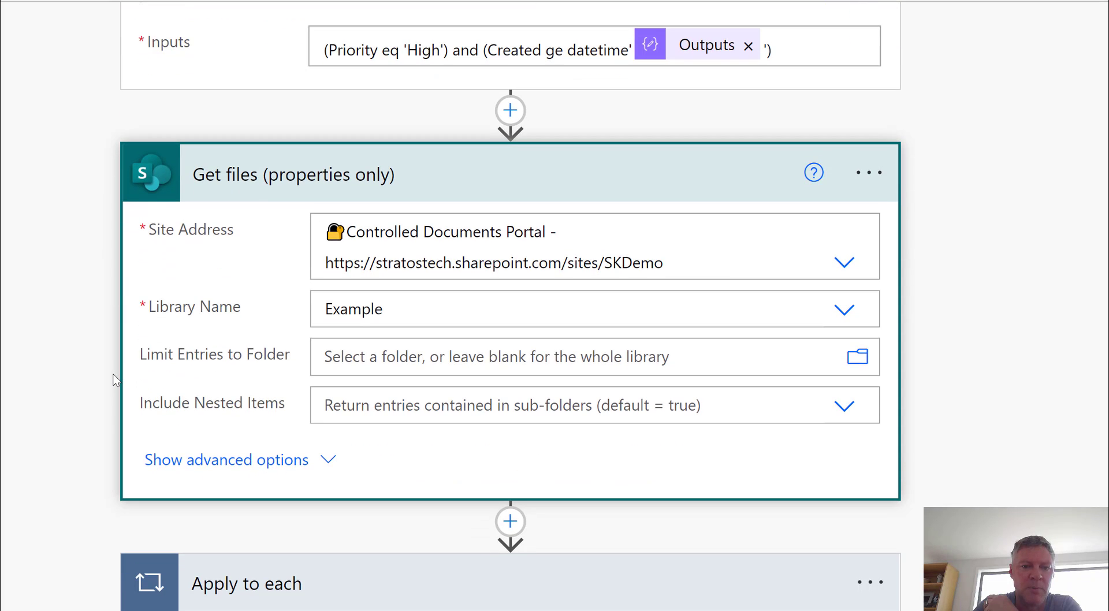
pyautogui.scroll(-1, 114, 379)
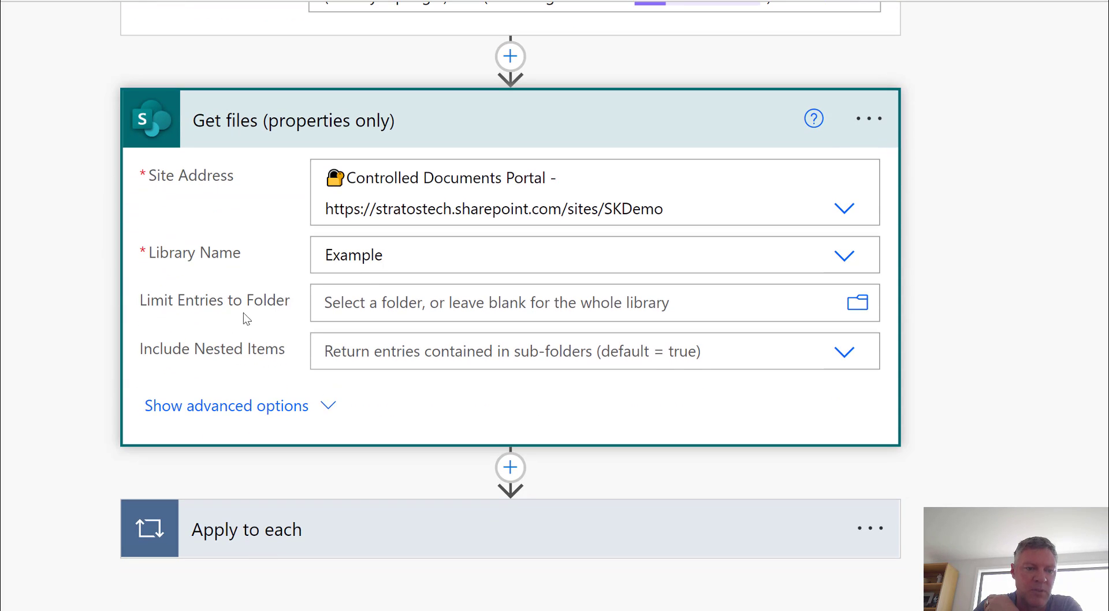
pyautogui.click(197, 406)
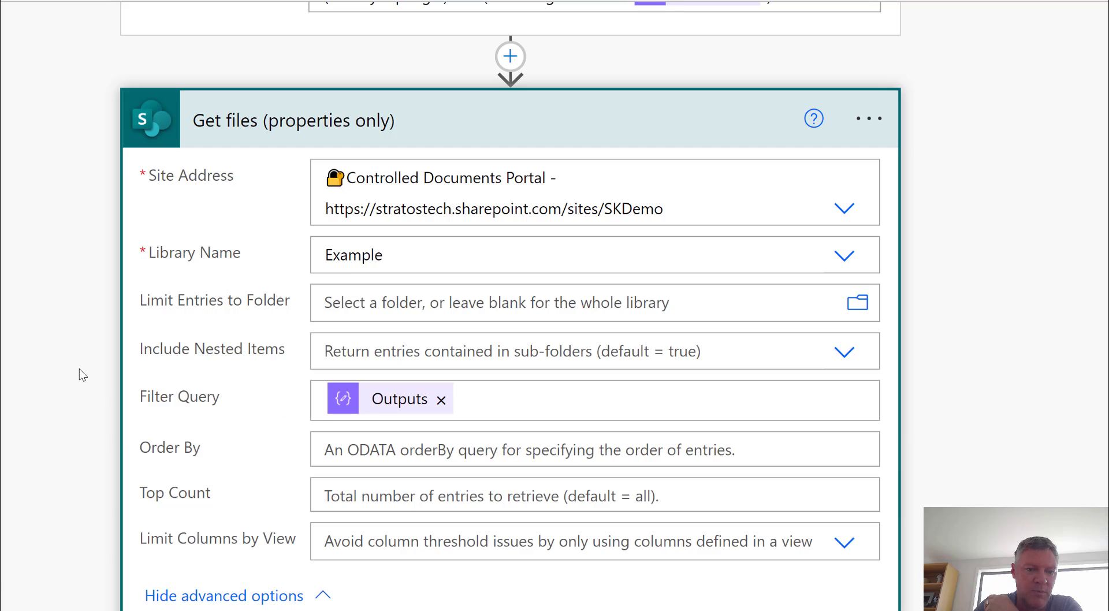
pyautogui.scroll(-3, 83, 376)
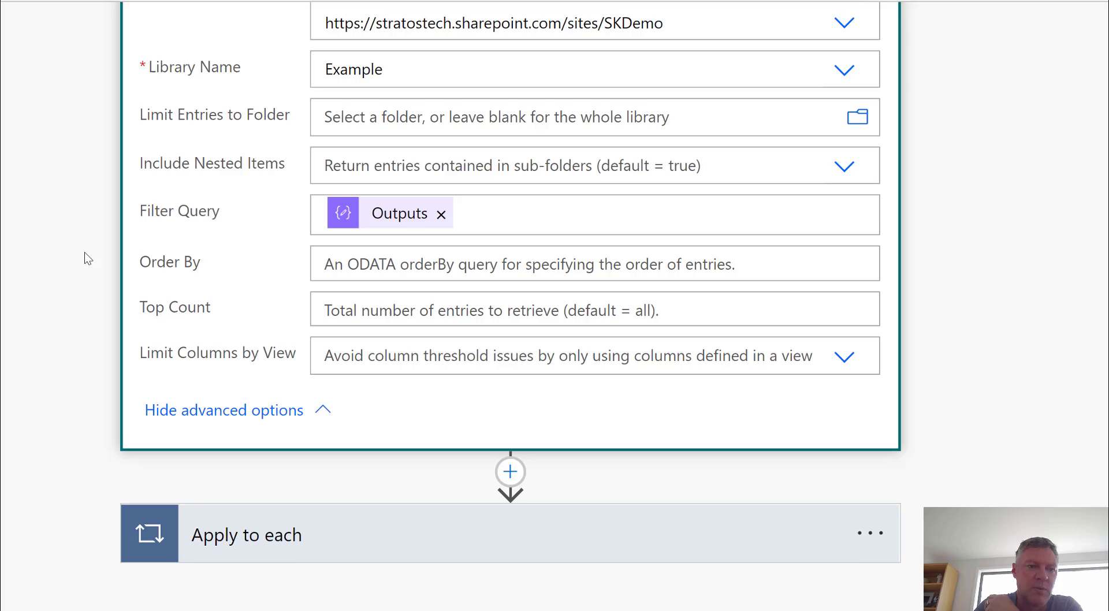
pyautogui.scroll(3, 87, 254)
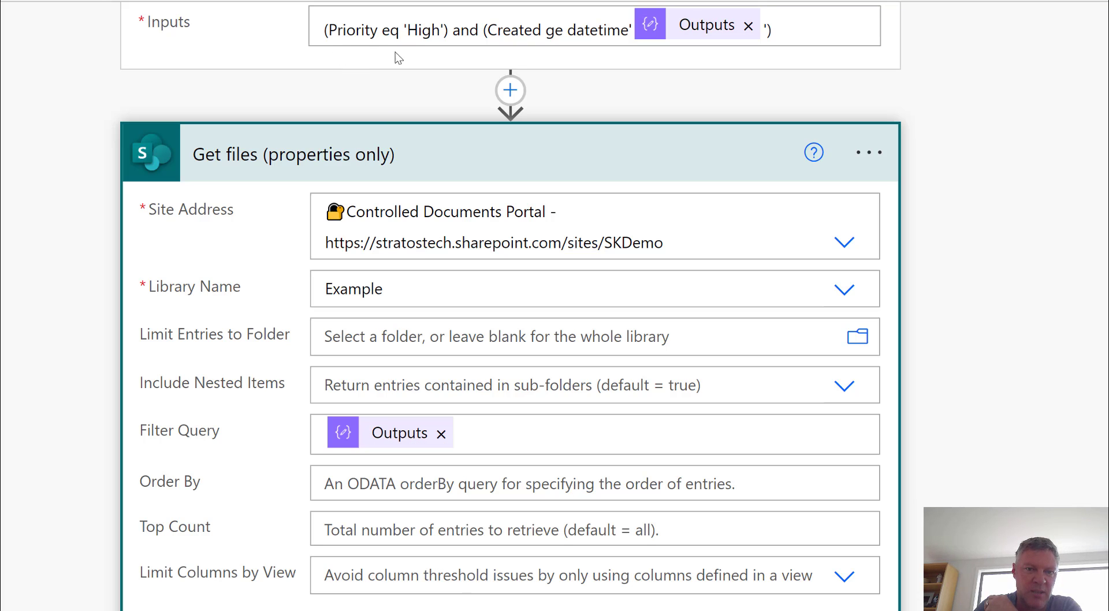
pyautogui.scroll(-5, 87, 387)
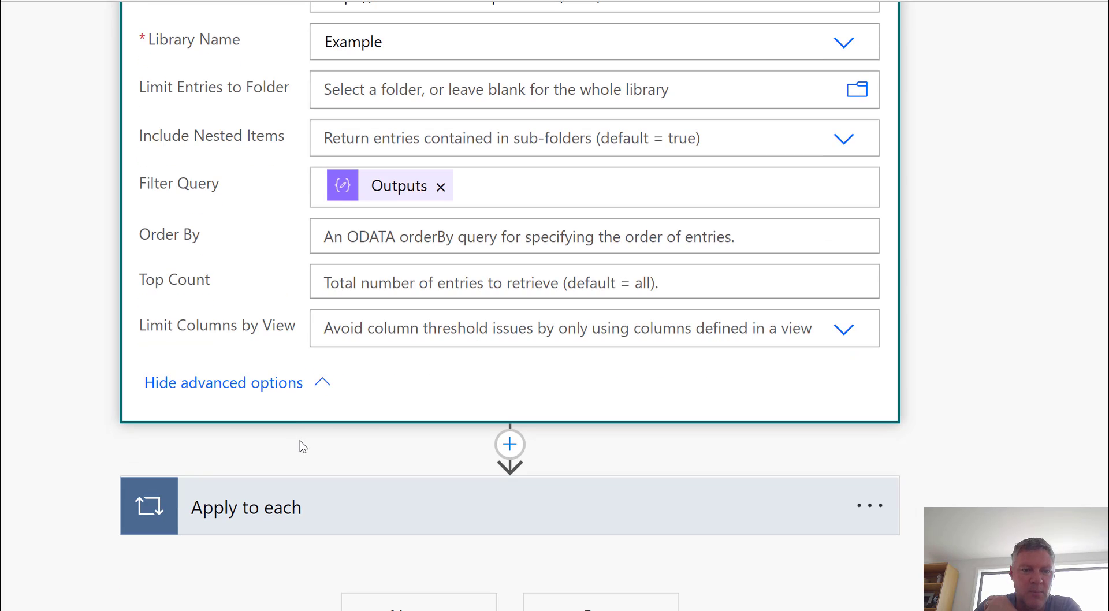
pyautogui.scroll(3, 366, 427)
pyautogui.click(471, 101)
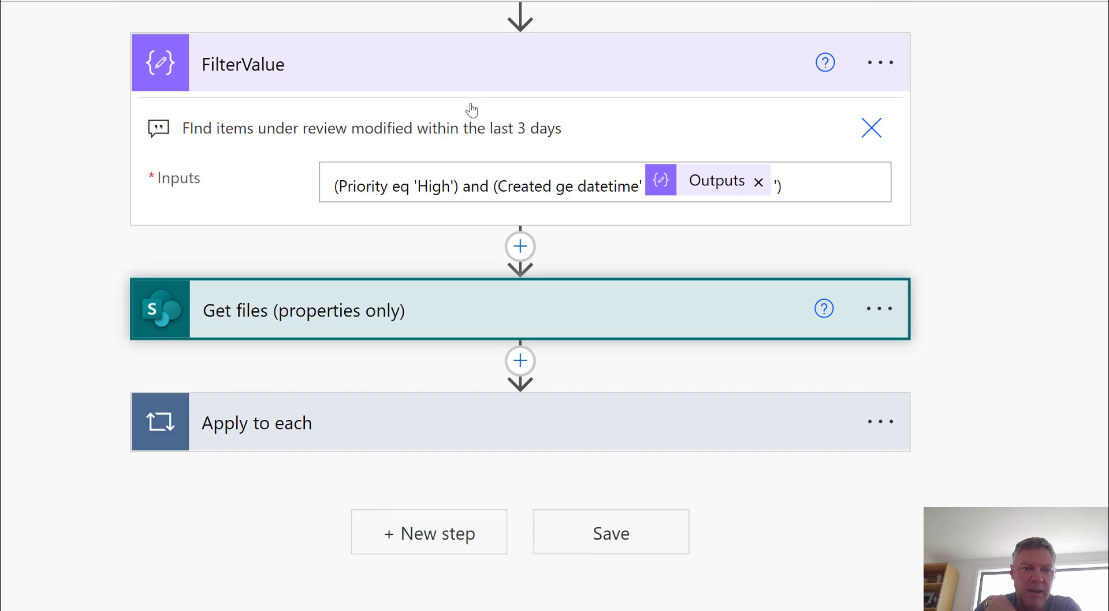
pyautogui.click(405, 421)
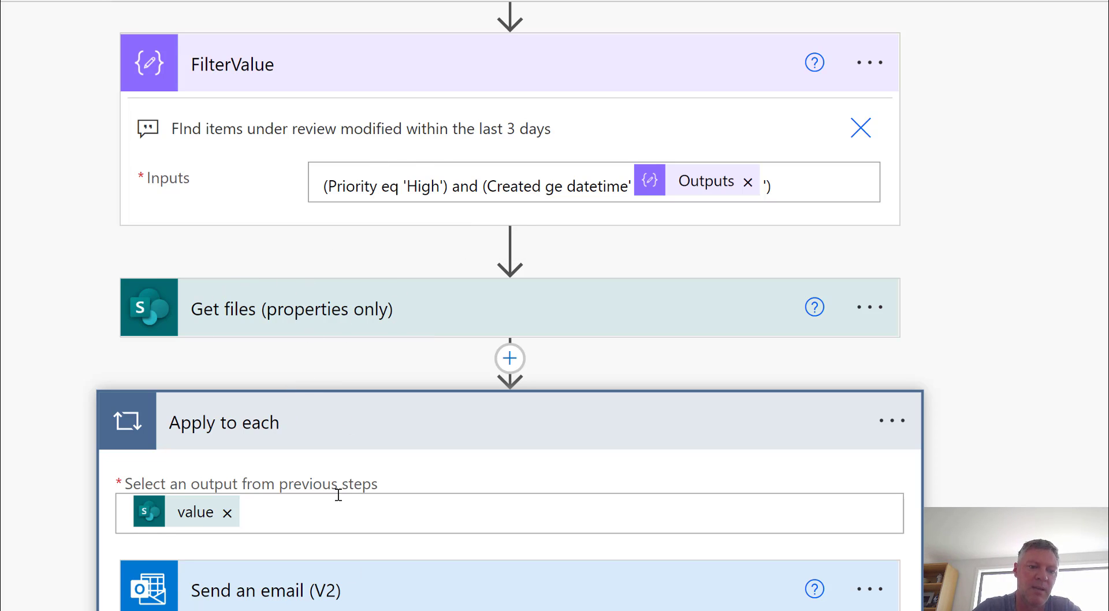
pyautogui.scroll(-3, 360, 494)
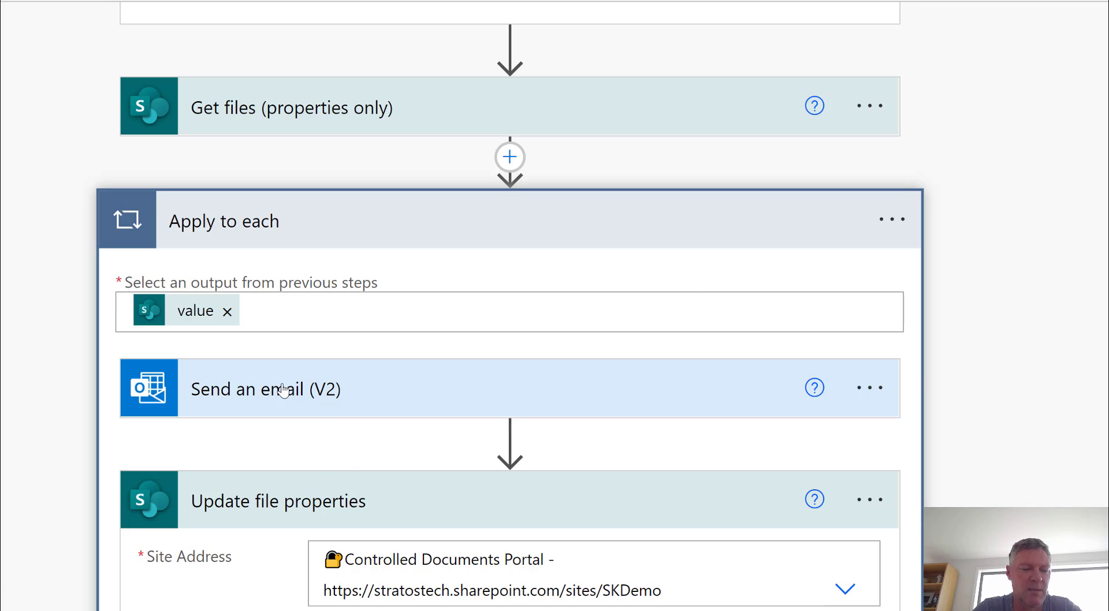
pyautogui.scroll(-2, 423, 512)
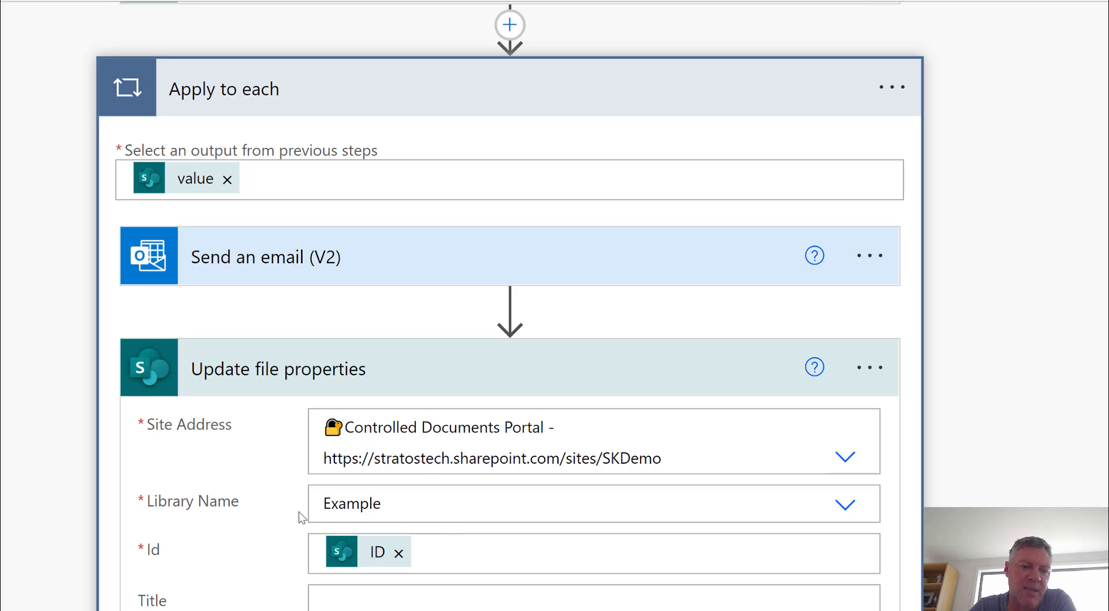
pyautogui.scroll(-5, 299, 511)
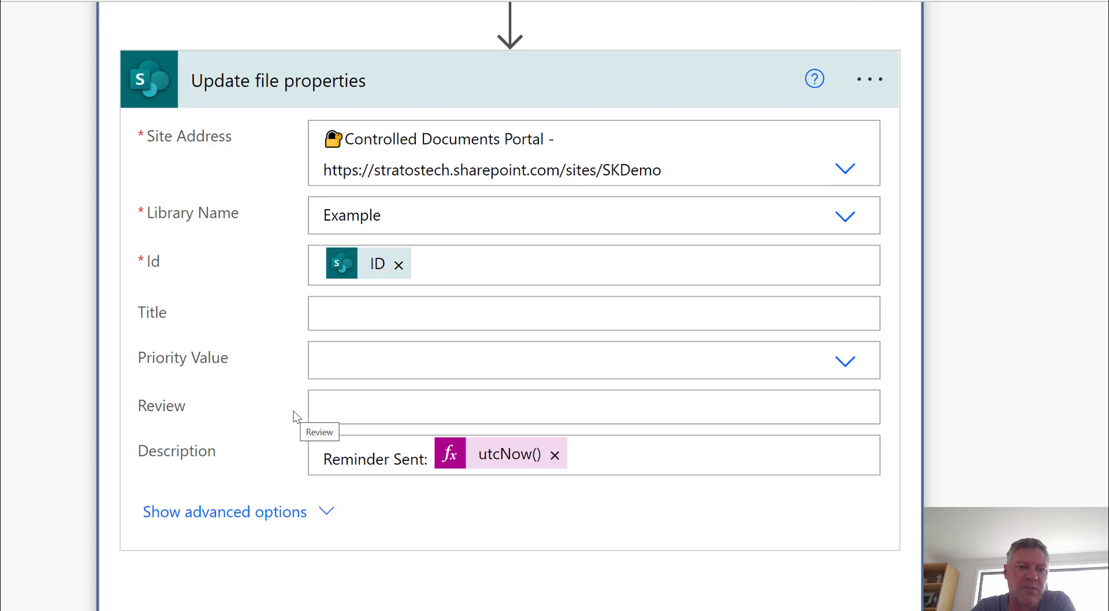
pyautogui.scroll(3, 295, 416)
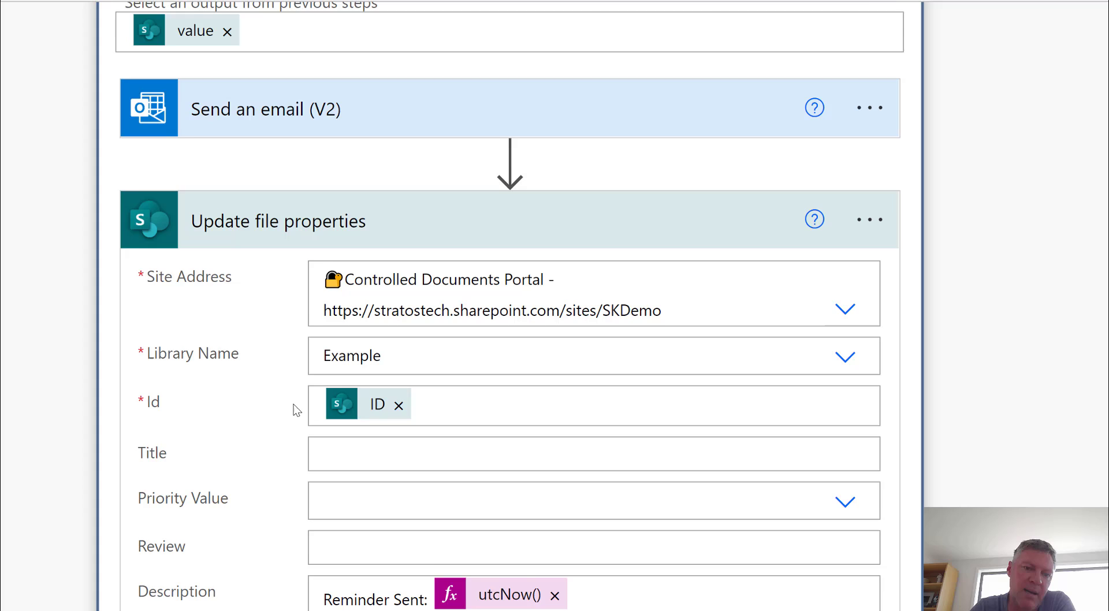
pyautogui.scroll(3, 296, 410)
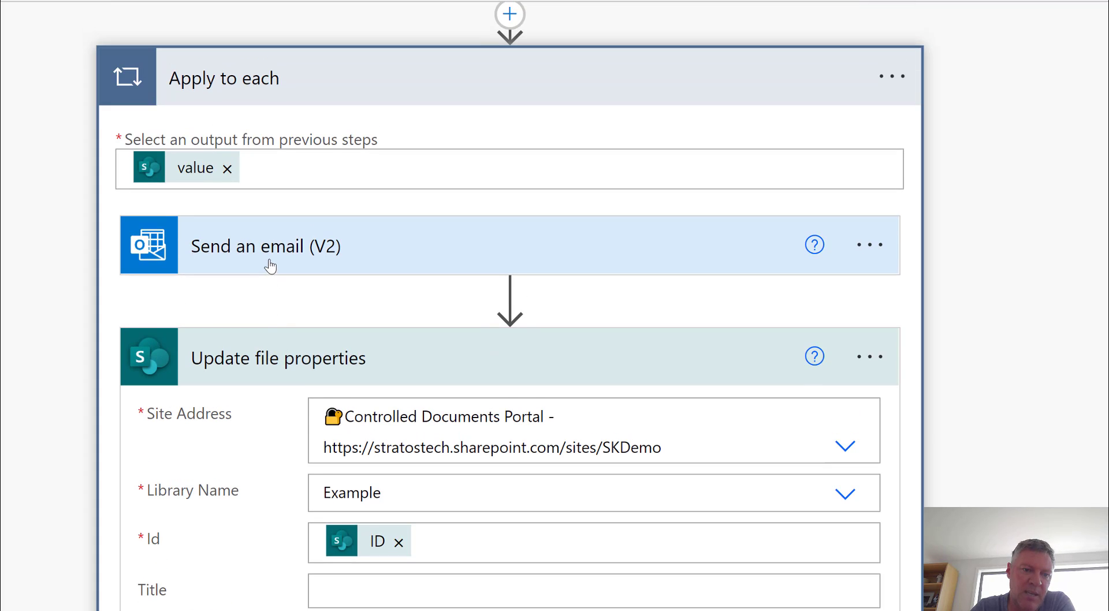
pyautogui.click(269, 267)
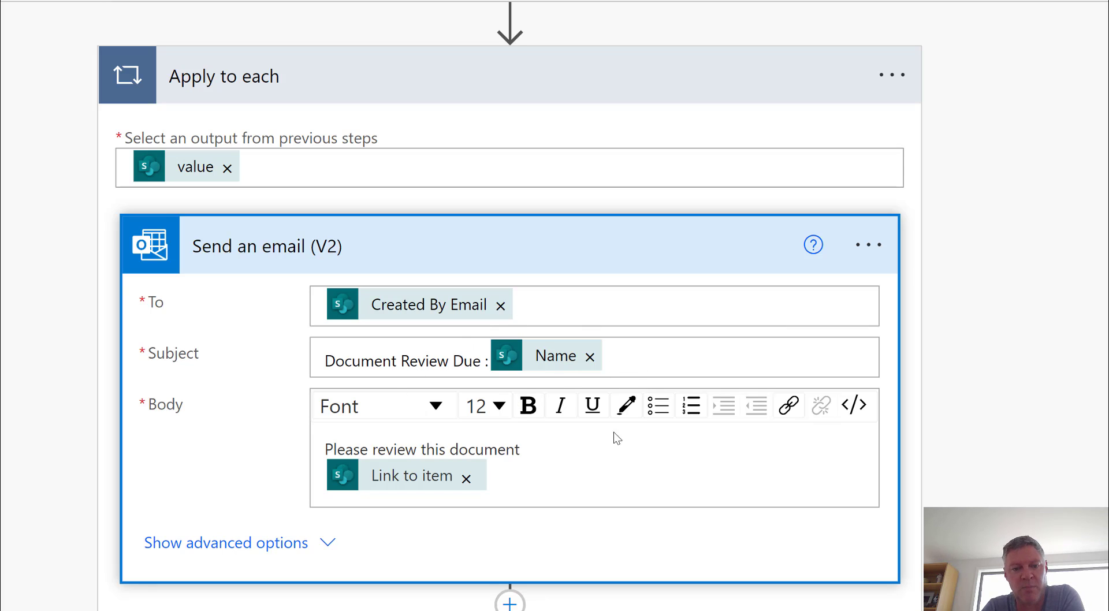
pyautogui.moveTo(404, 489)
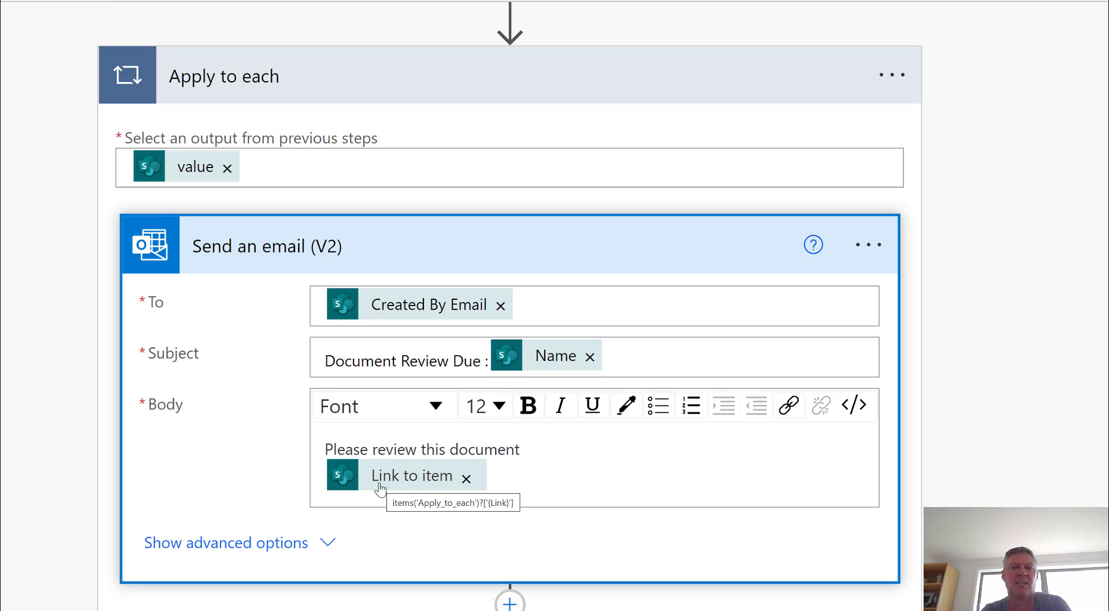
pyautogui.click(467, 98)
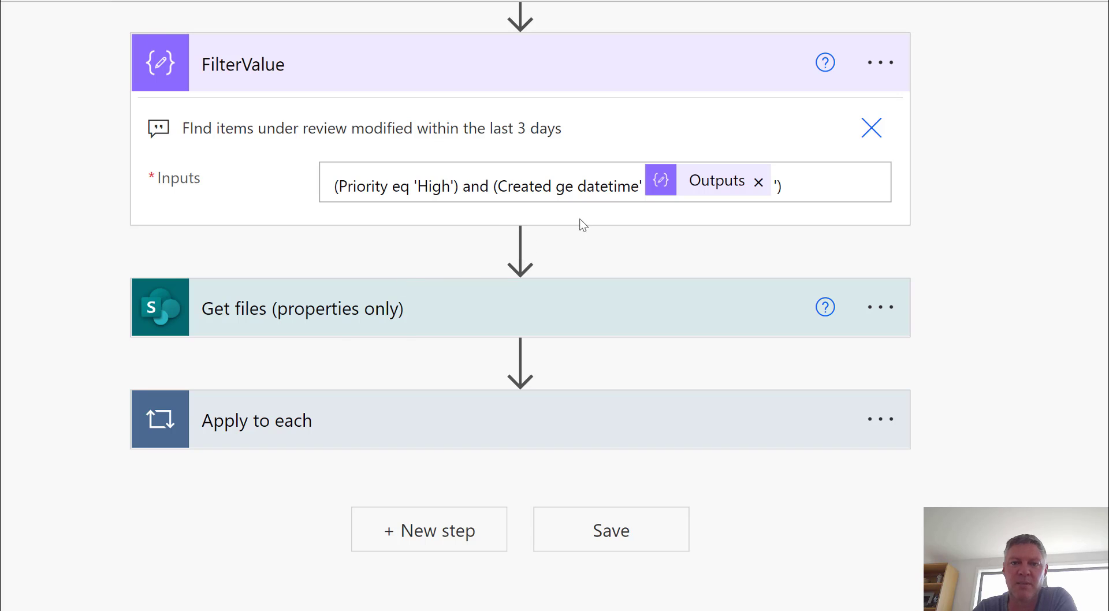
# - Switch the Example library to grid view and set TestDoc2's Priority to High
pyautogui.scroll(4, 581, 223)
pyautogui.scroll(4, 549, 185)
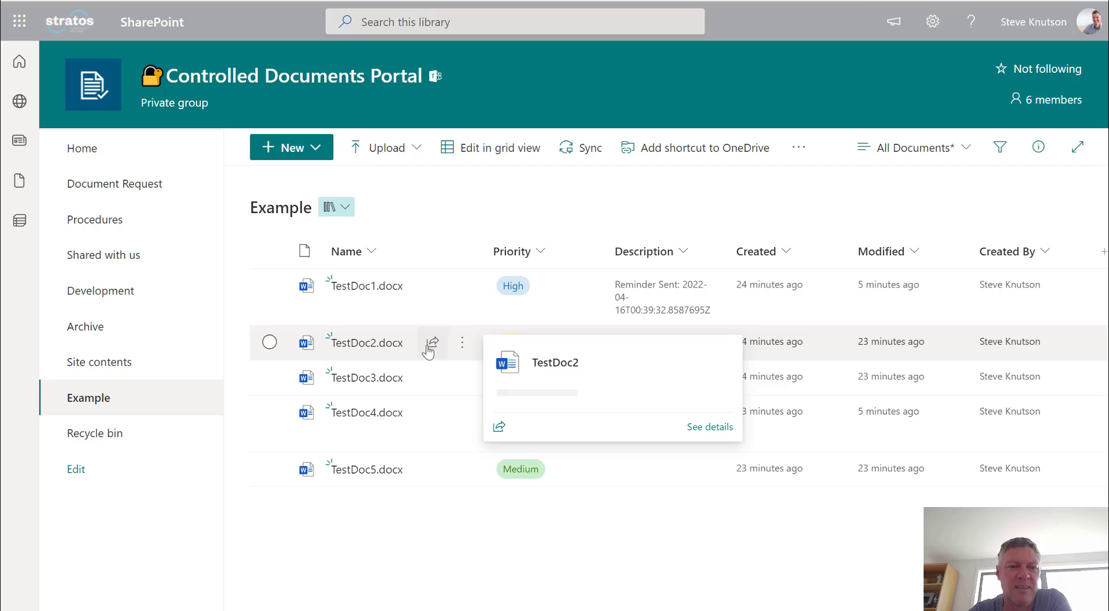
pyautogui.click(470, 152)
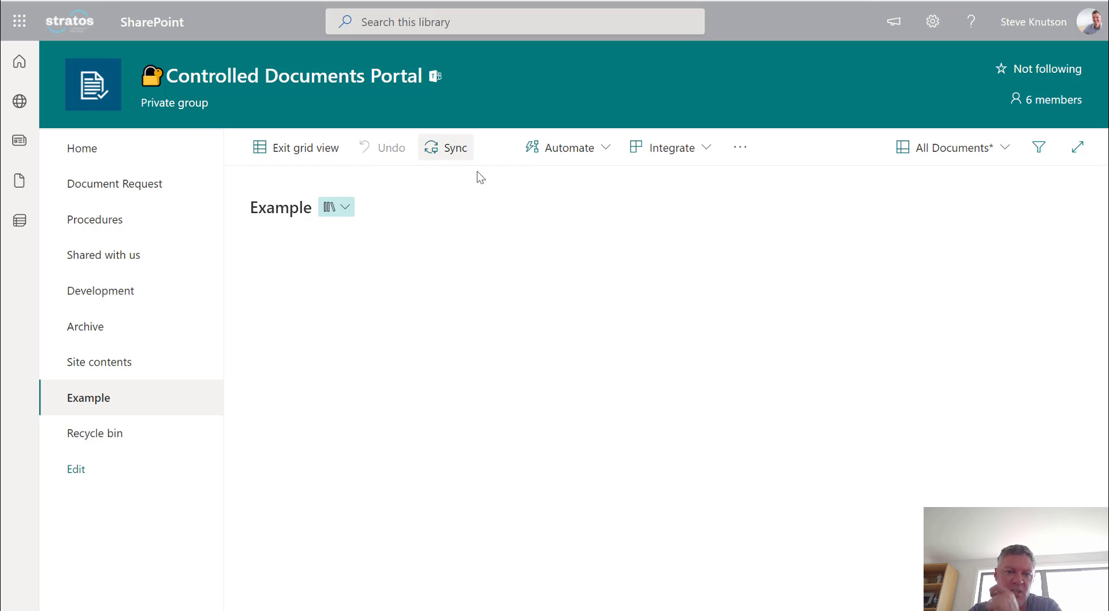
pyautogui.click(555, 346)
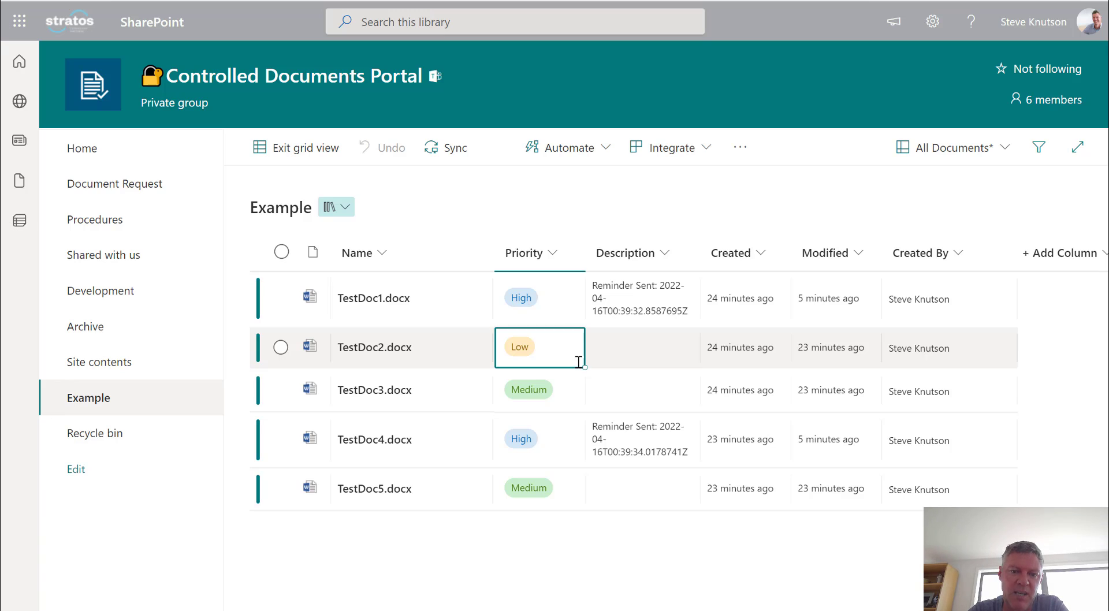
pyautogui.click(567, 358)
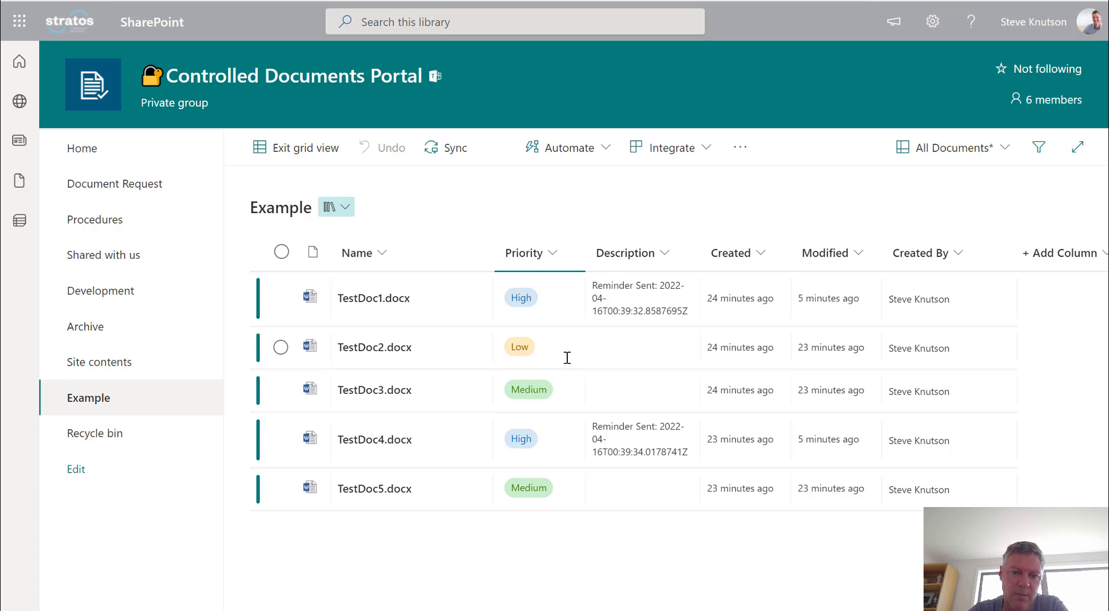
pyautogui.click(537, 353)
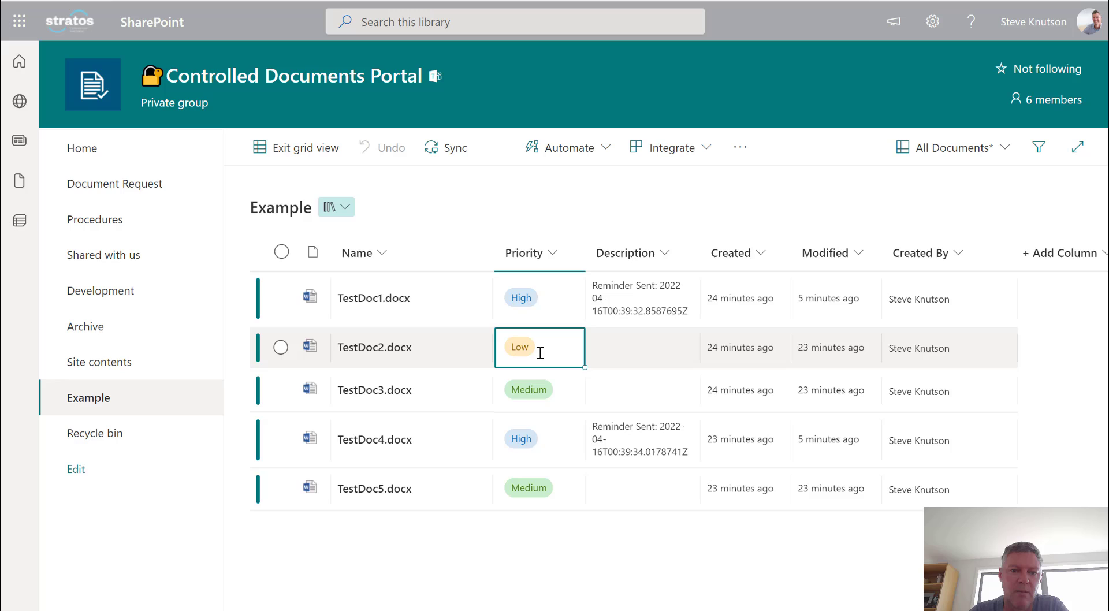
pyautogui.click(530, 402)
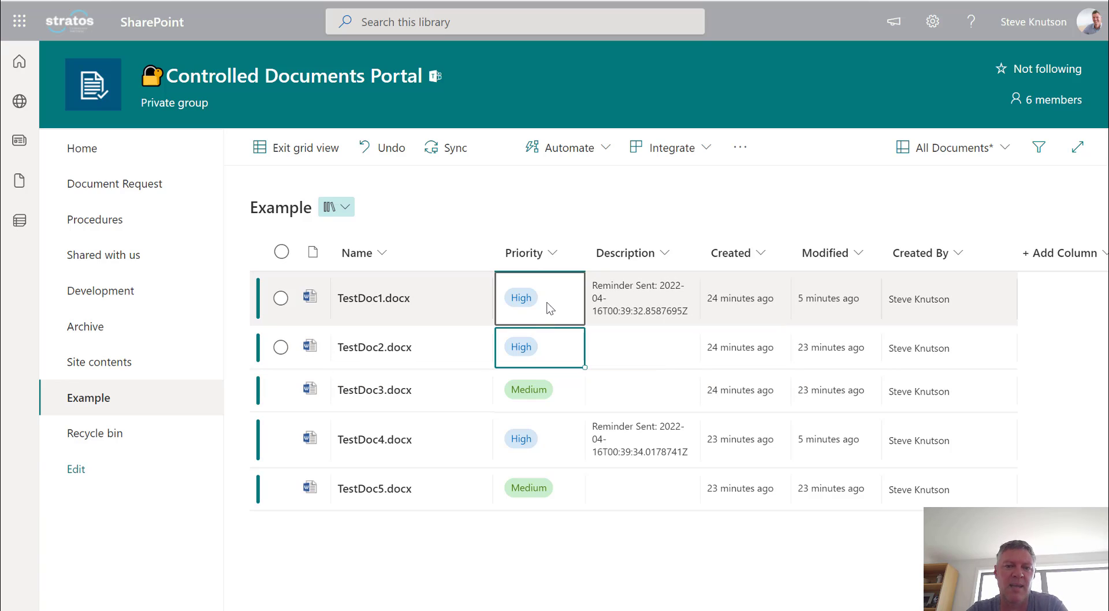
# - Change TestDoc1's Priority to Medium and exit grid view to save the edits
pyautogui.click(548, 305)
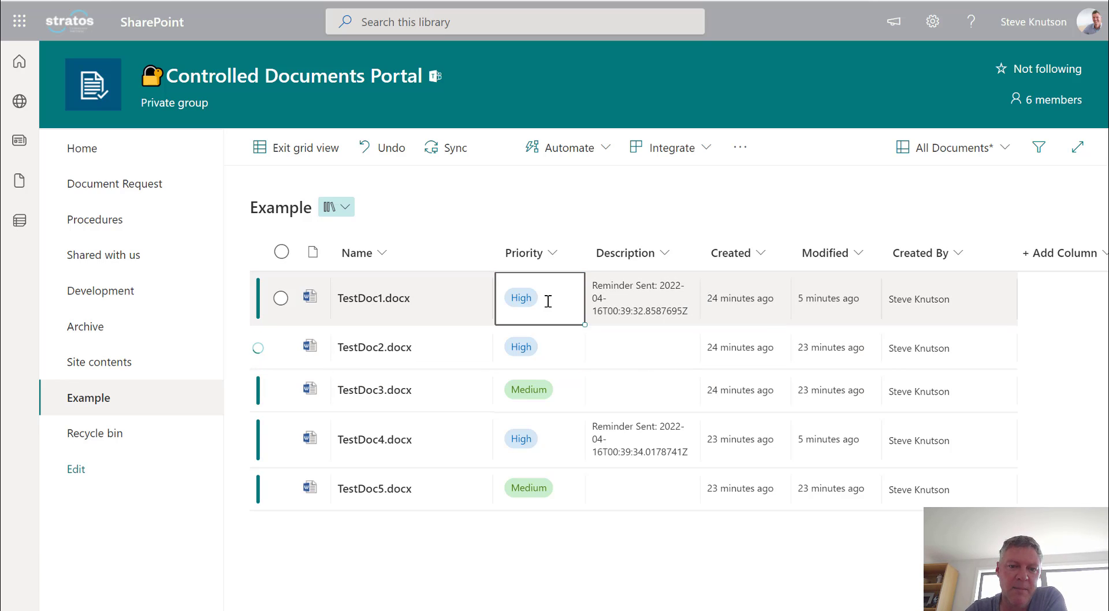
pyautogui.click(525, 302)
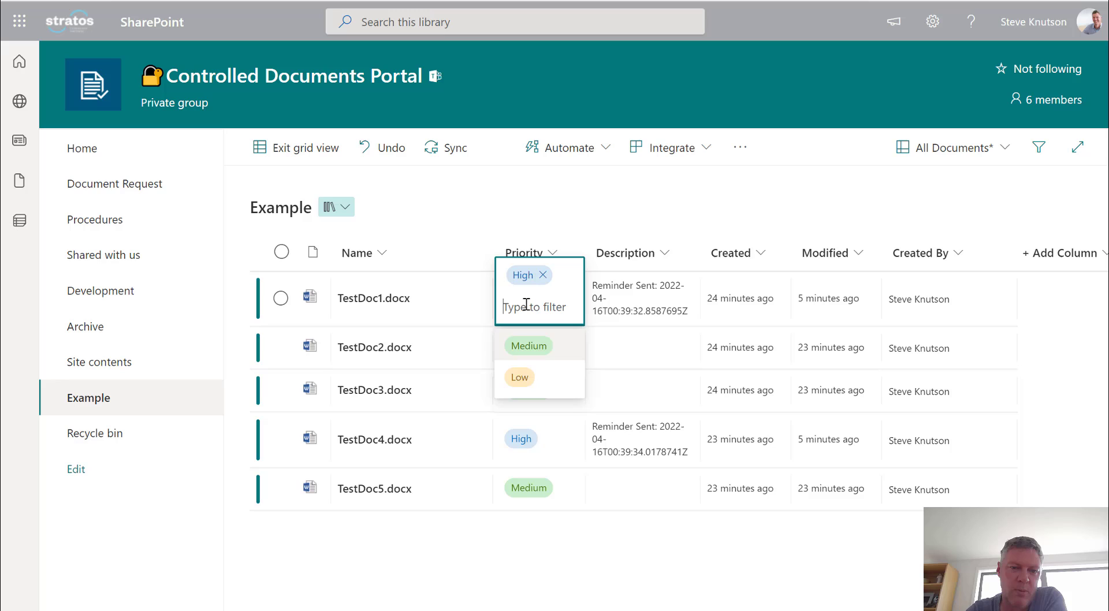
pyautogui.click(532, 351)
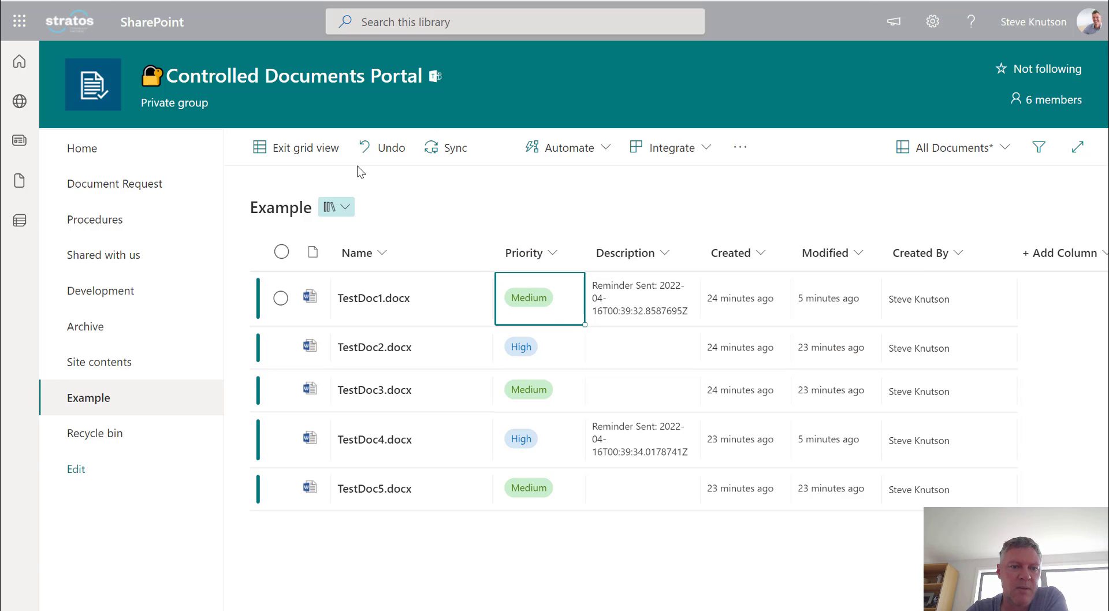
pyautogui.click(302, 162)
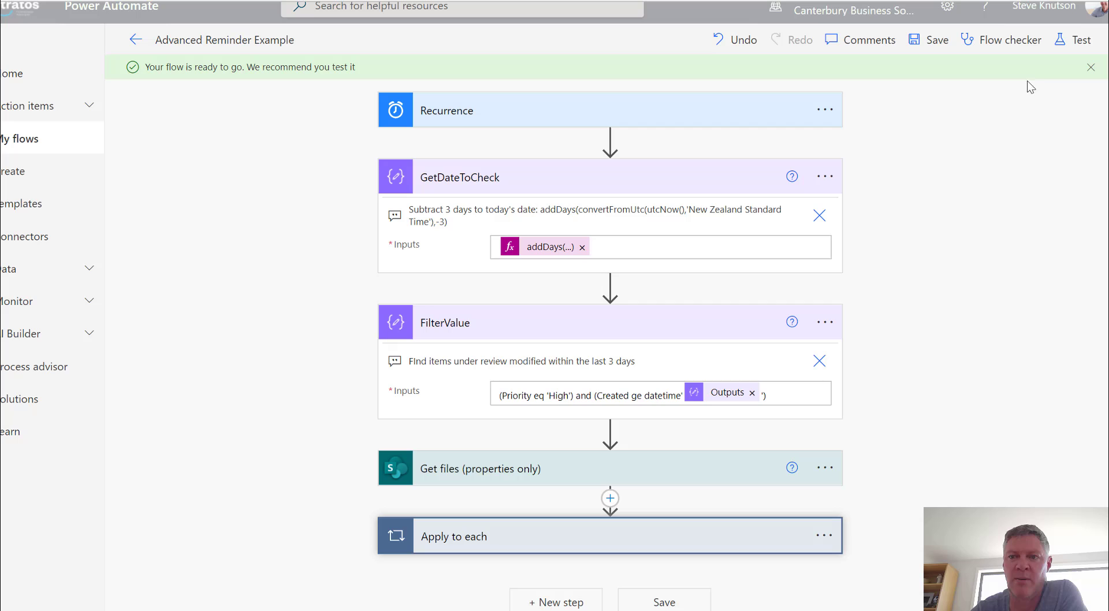
# - Save the Advanced Reminder Example flow and launch a manual test run after dismissing the failed first attempt
pyautogui.click(1075, 45)
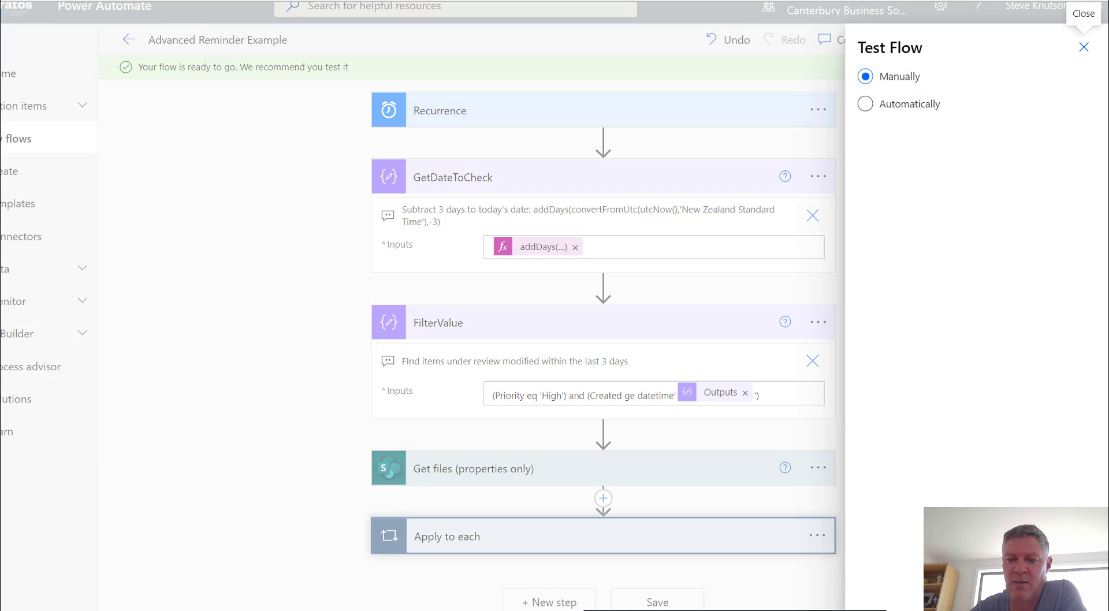
pyautogui.click(949, 489)
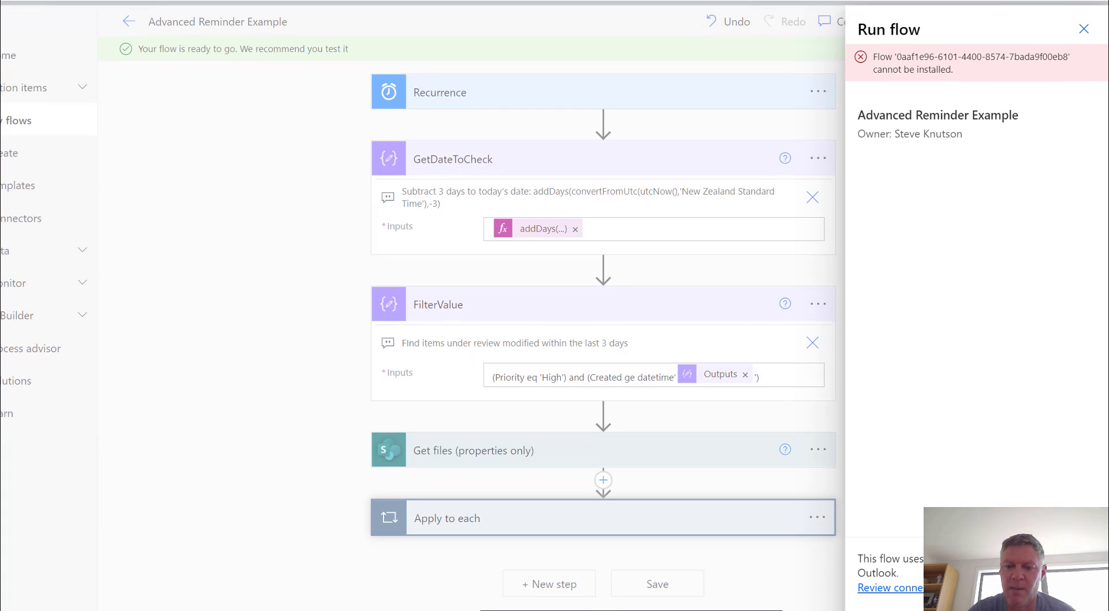
pyautogui.click(744, 250)
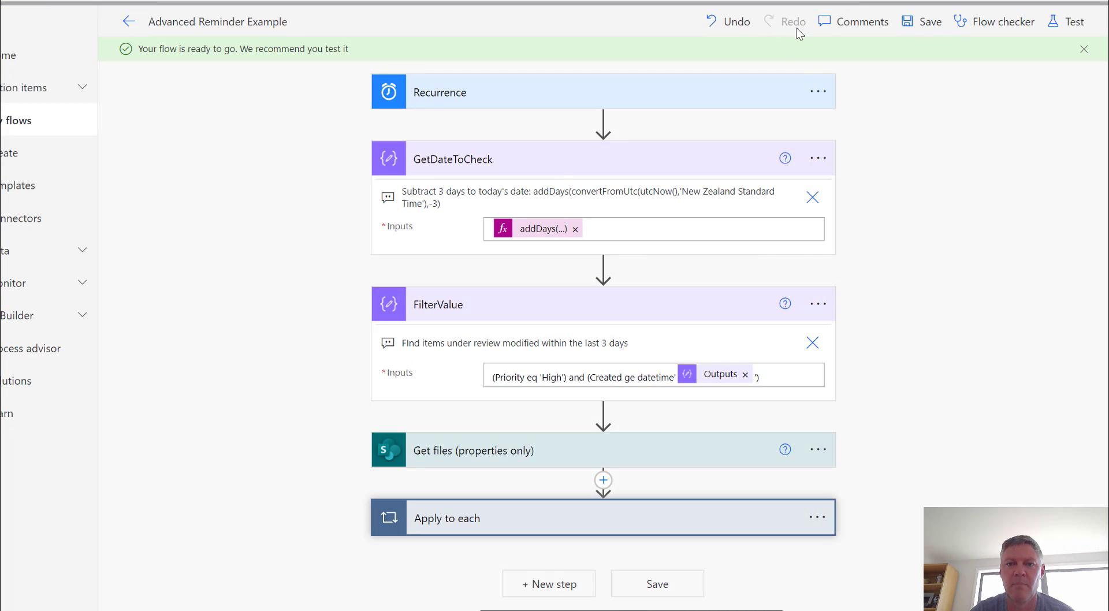
pyautogui.click(922, 29)
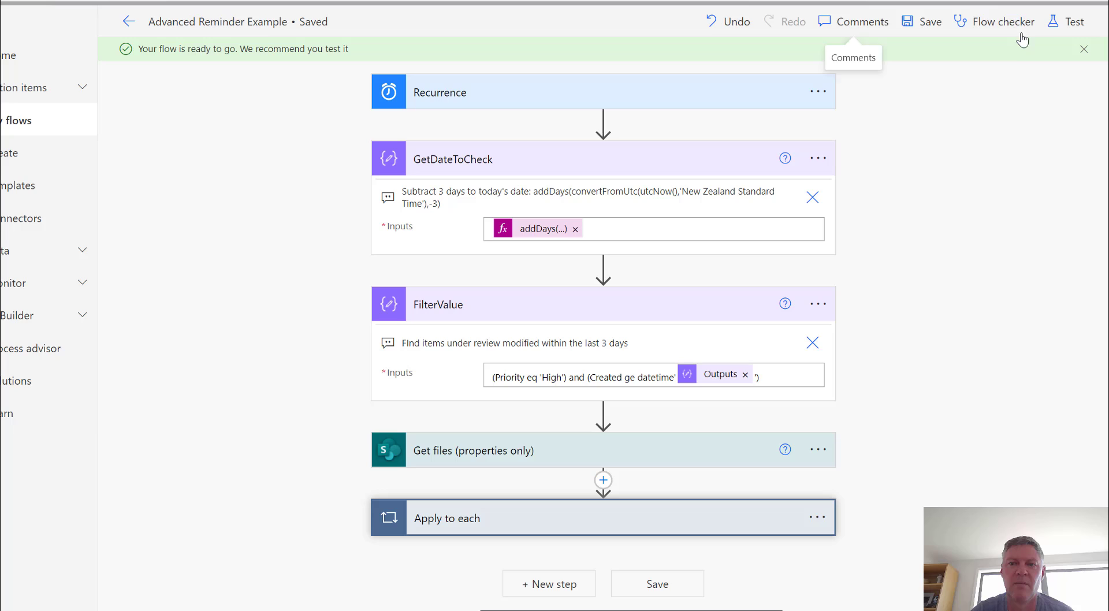
pyautogui.click(1056, 29)
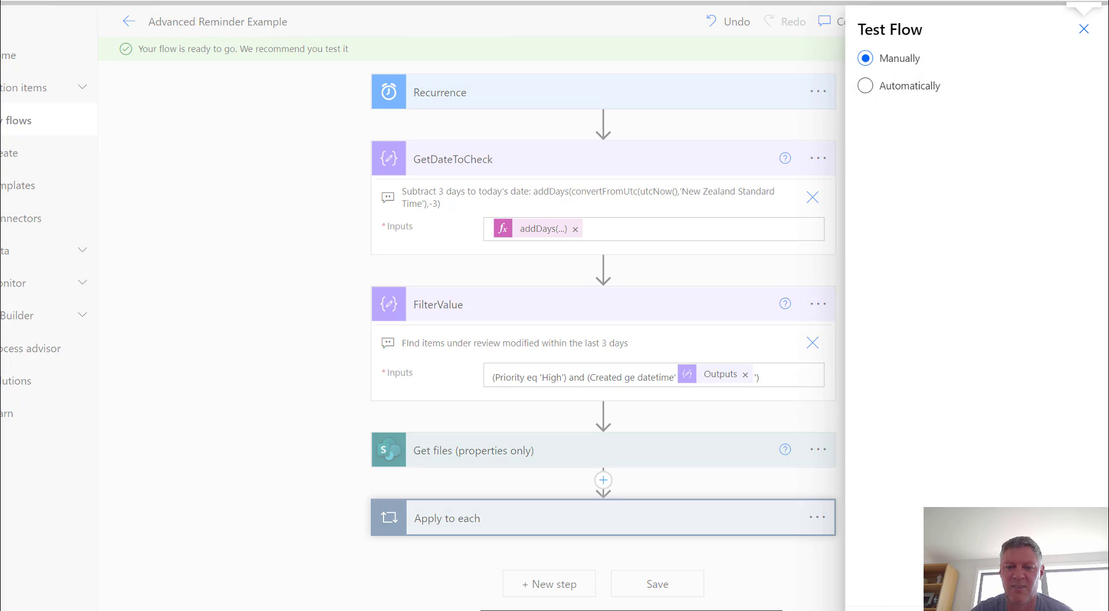
pyautogui.click(883, 600)
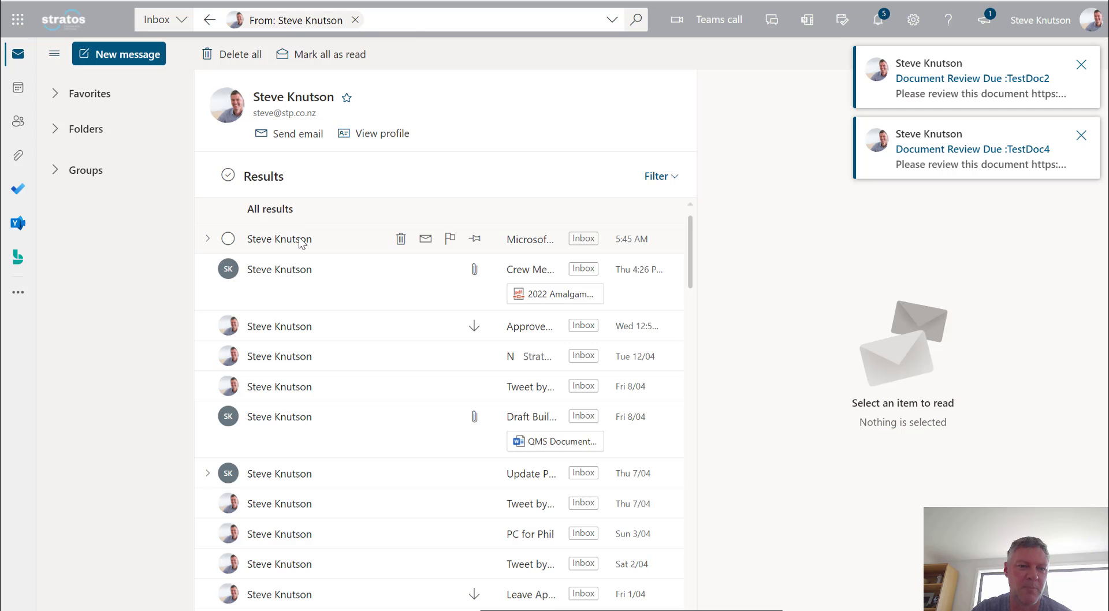
# - Open the Microsoft MVP Award Gift message in a pop-out window, reposition it, then close it
pyautogui.click(300, 242)
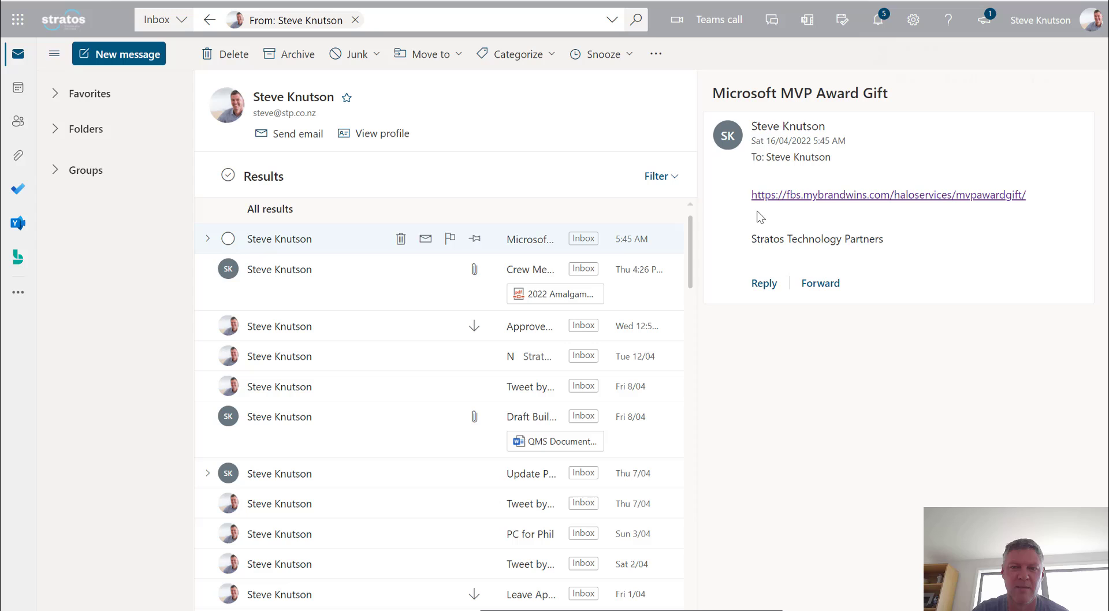
pyautogui.click(814, 196)
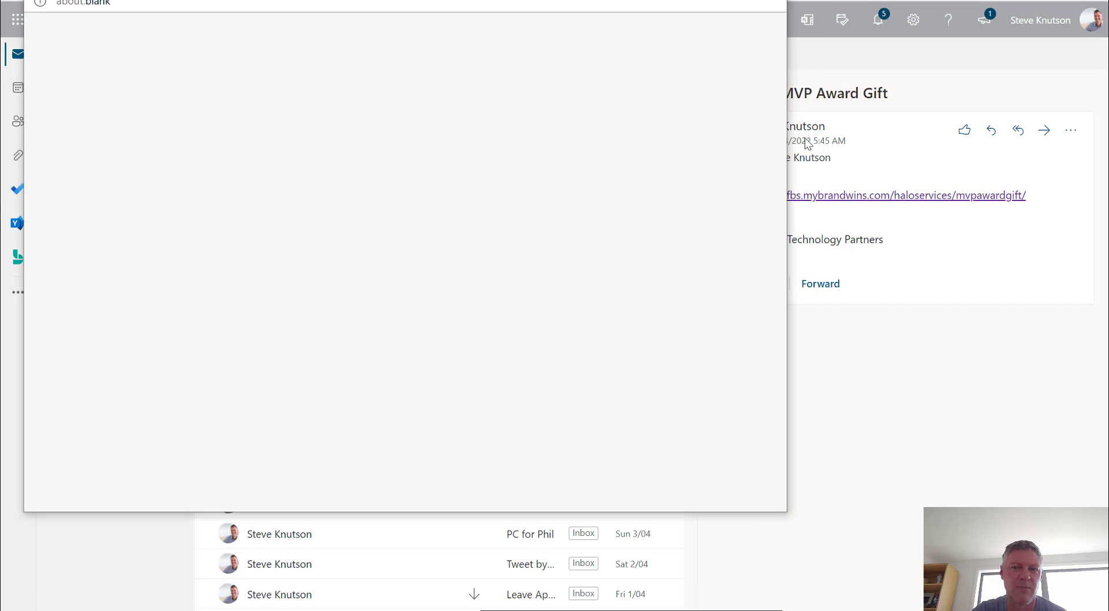
pyautogui.moveTo(596, 1); pyautogui.dragTo(780, 1)
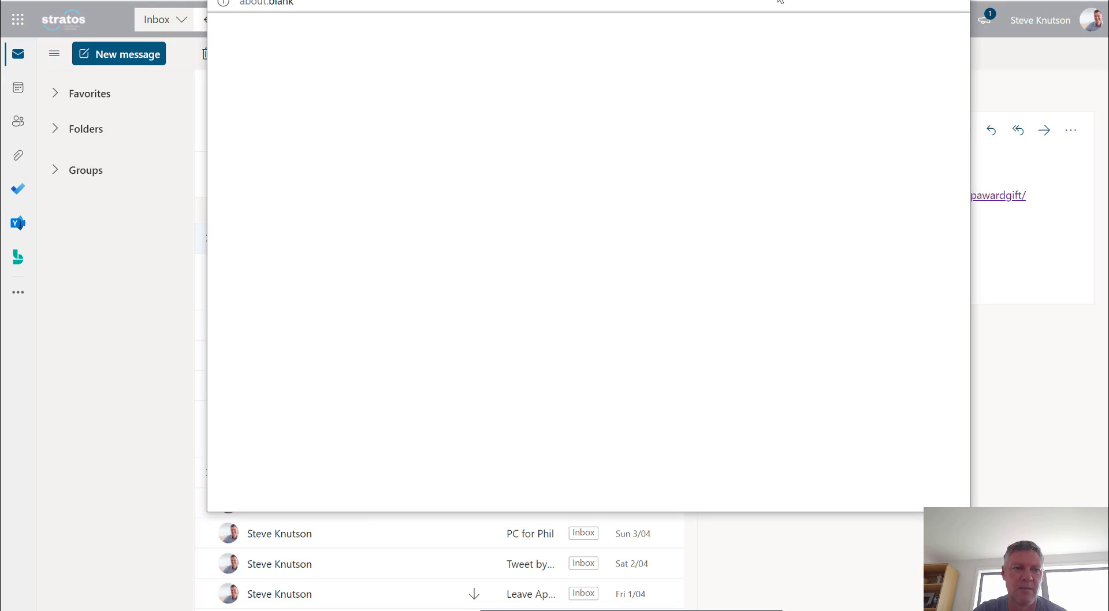
pyautogui.moveTo(780, 0); pyautogui.dragTo(773, 17)
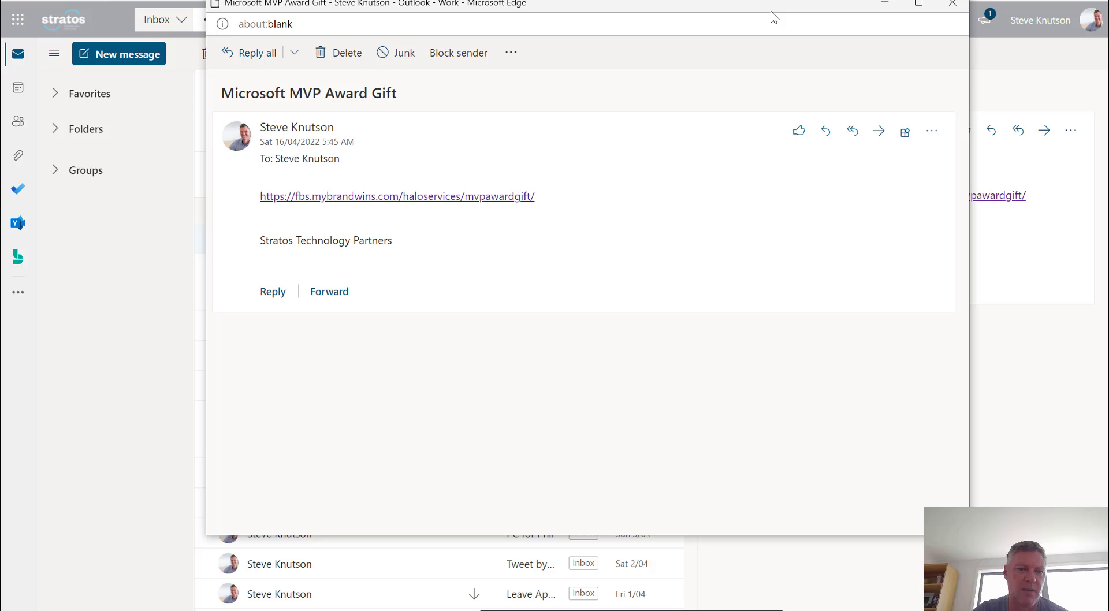
pyautogui.click(952, 3)
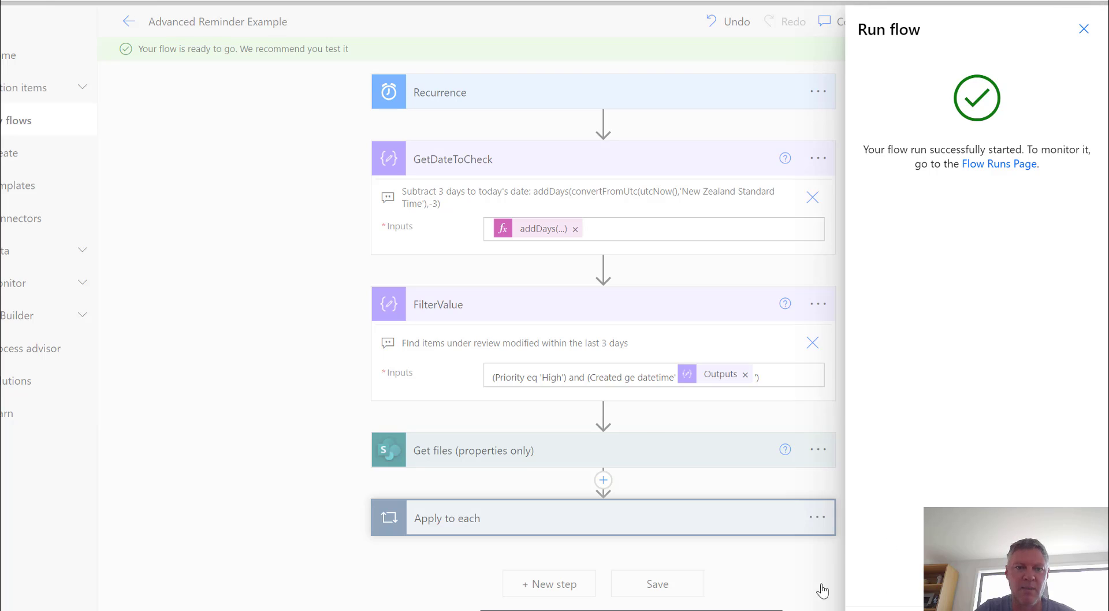
# - Dismiss the run confirmation, review the Get files Filter Query, then expand the Apply to each loop
pyautogui.click(466, 231)
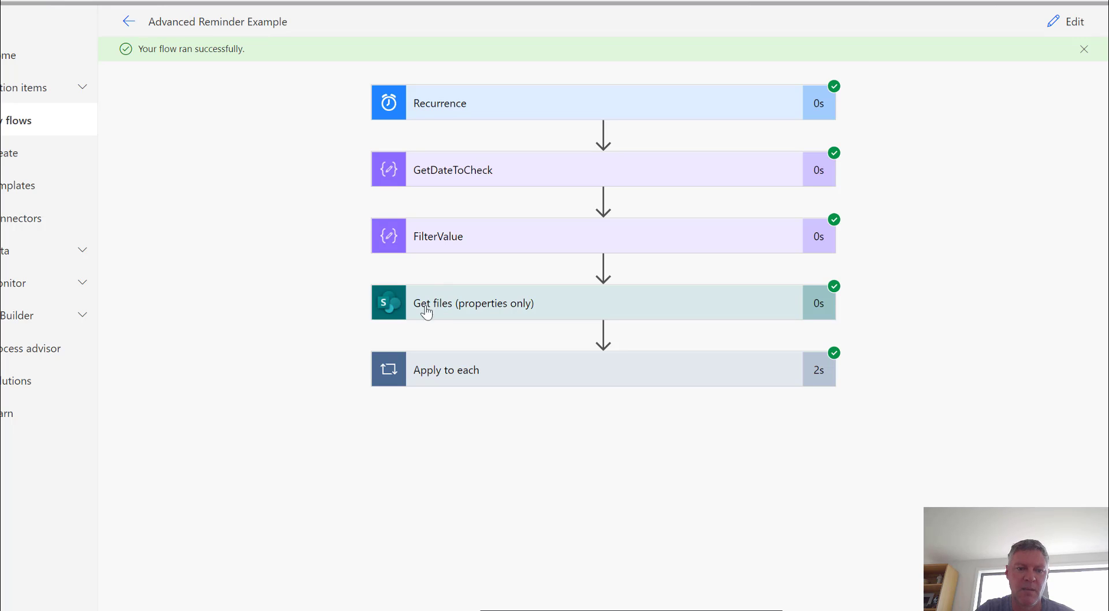
pyautogui.click(476, 315)
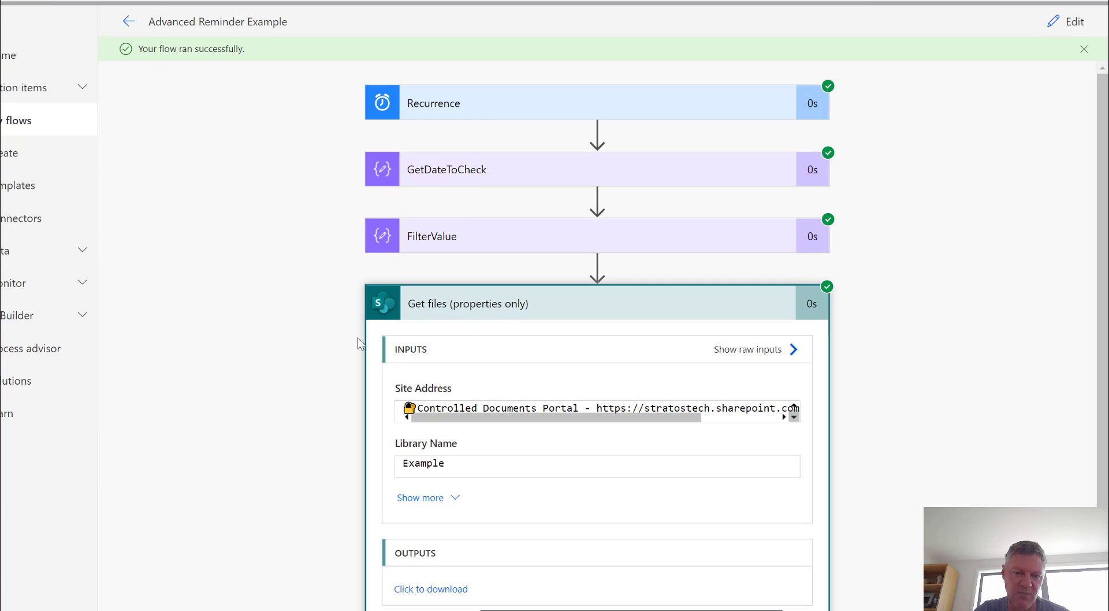
pyautogui.scroll(-2, 355, 340)
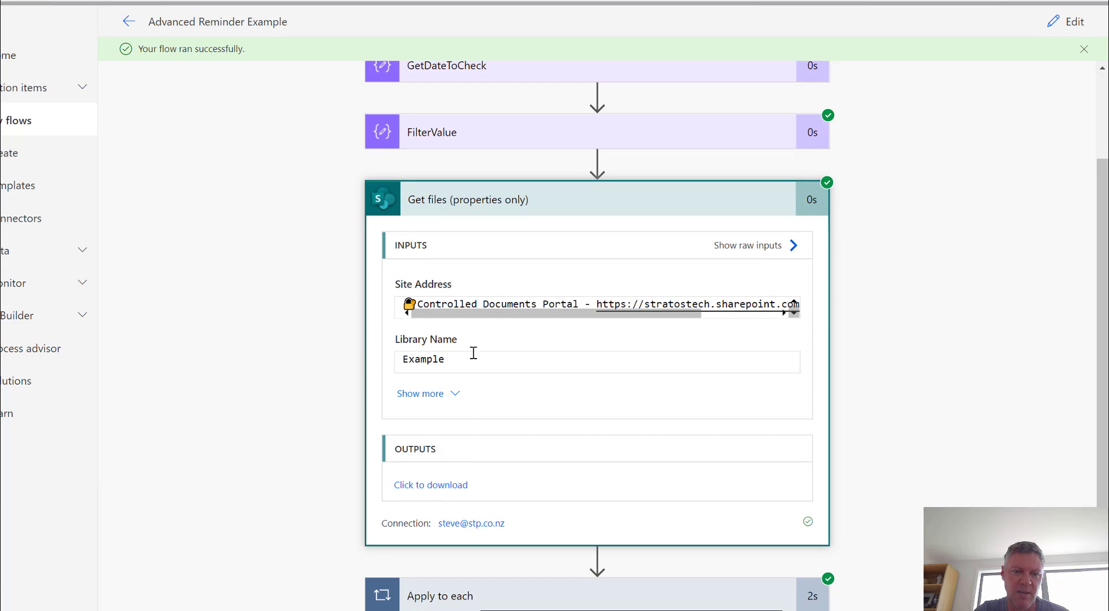
pyautogui.click(437, 397)
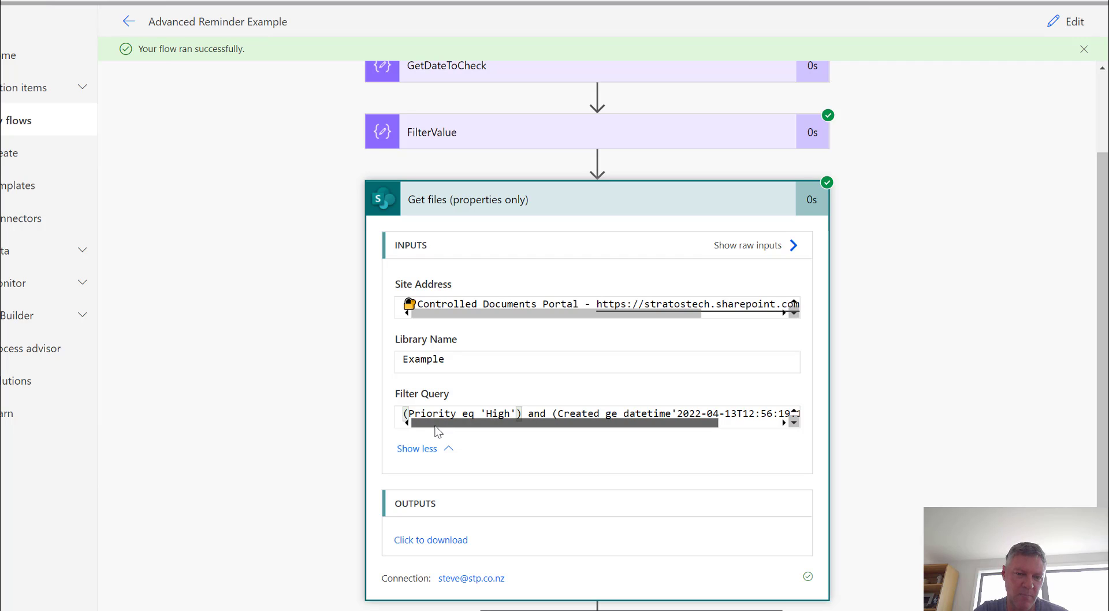
pyautogui.moveTo(436, 426); pyautogui.dragTo(461, 433)
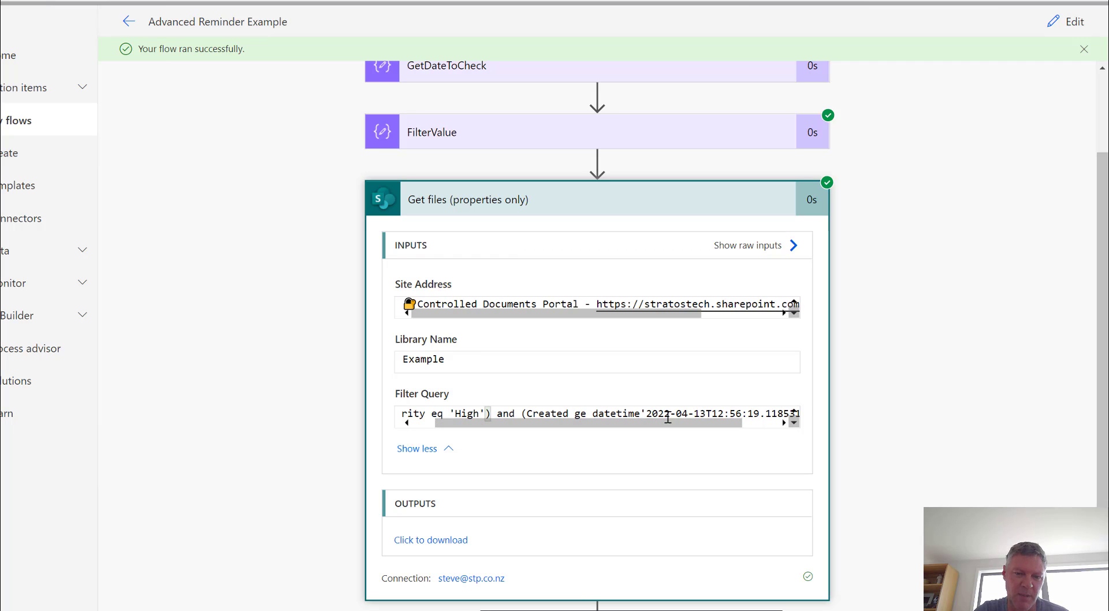
pyautogui.click(490, 212)
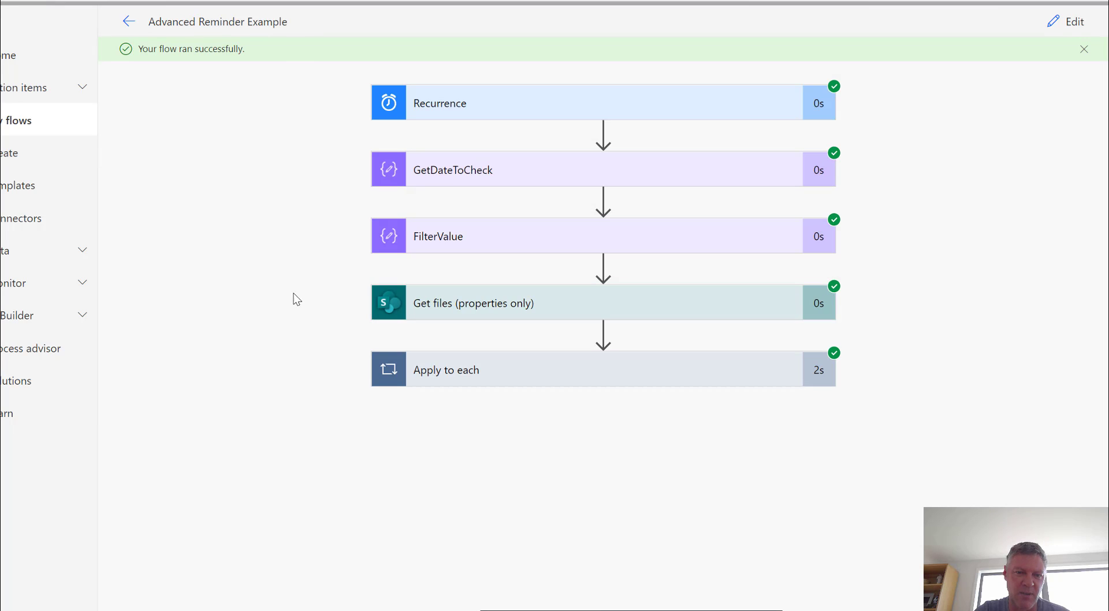
pyautogui.click(496, 382)
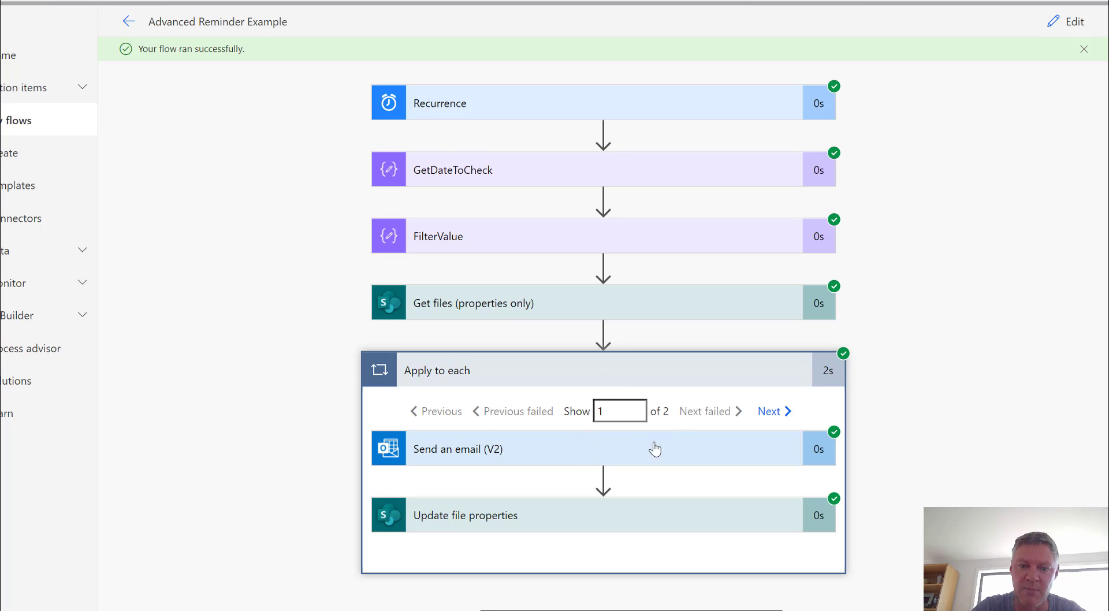
# - Expand Update file properties and move to iteration 2, showing file Id 4's Reminder Sent description
pyautogui.click(503, 527)
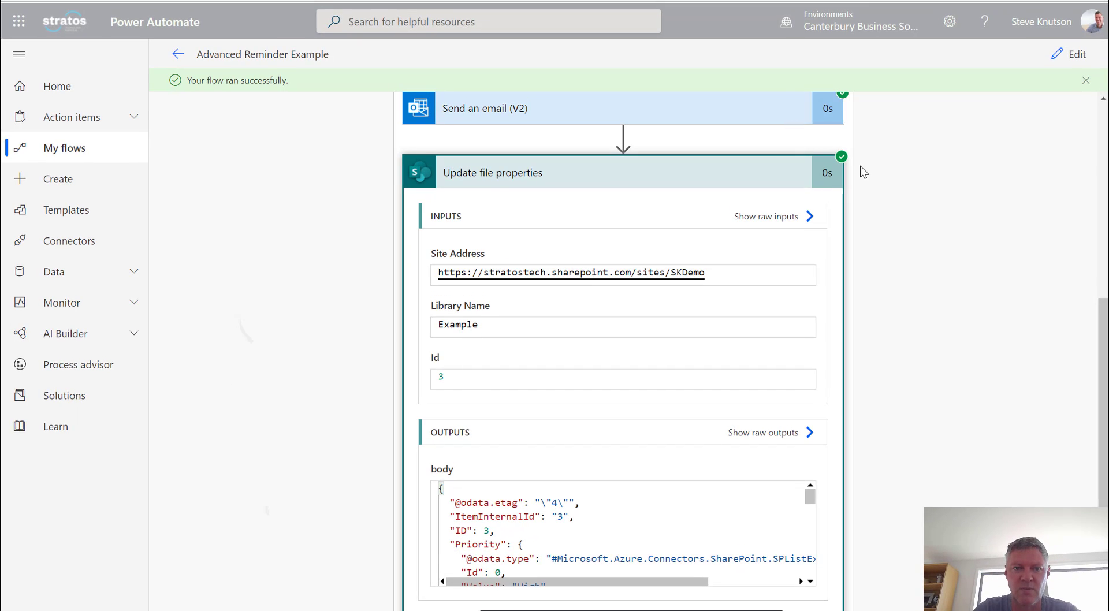
pyautogui.scroll(2, 1052, 222)
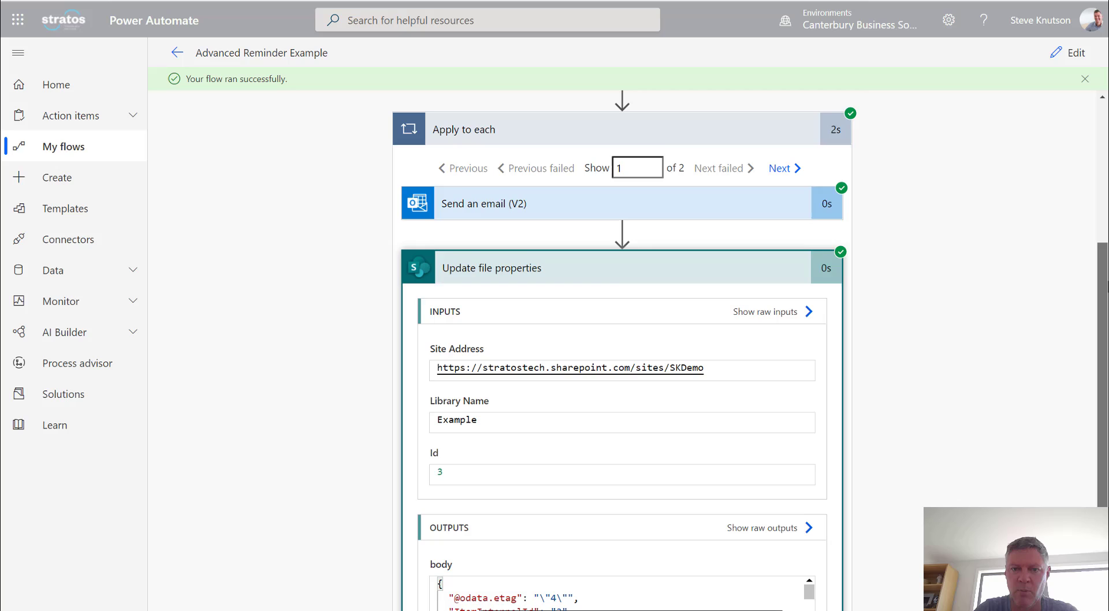
pyautogui.scroll(1, 838, 184)
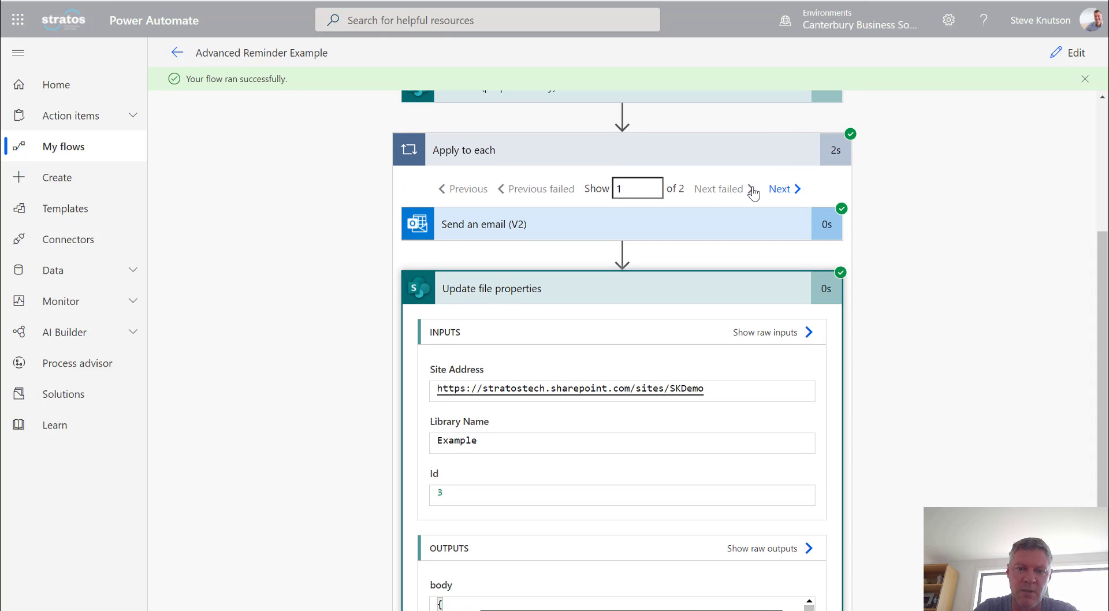
pyautogui.click(796, 190)
pyautogui.click(797, 191)
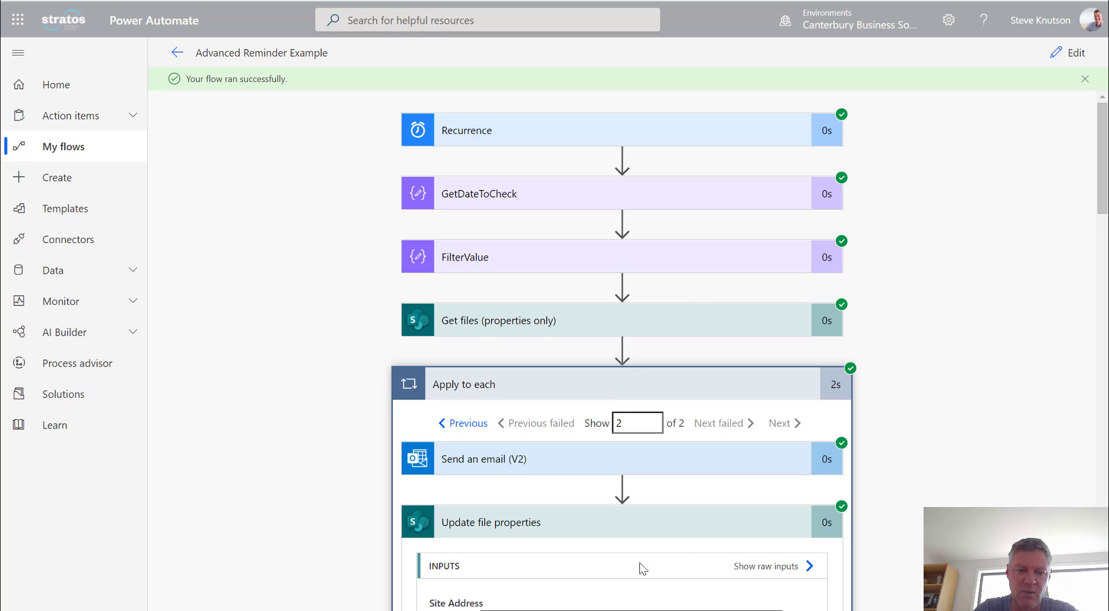
pyautogui.scroll(-3, 725, 519)
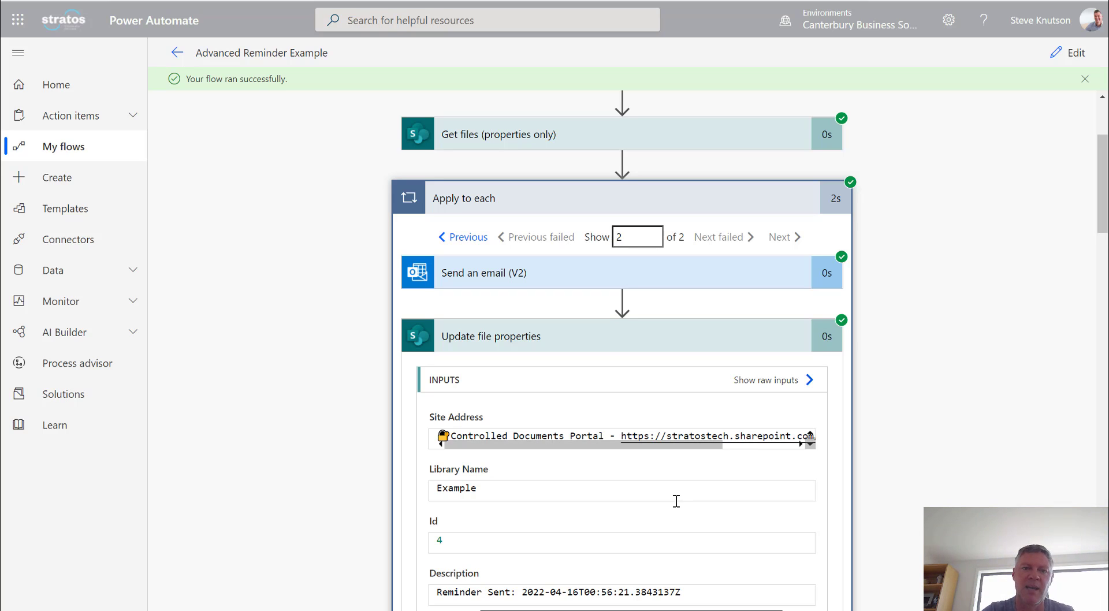
# - Switch to Outlook to check the Document Review Due reminder emails
pyautogui.hotkey('alt', 'Tab')
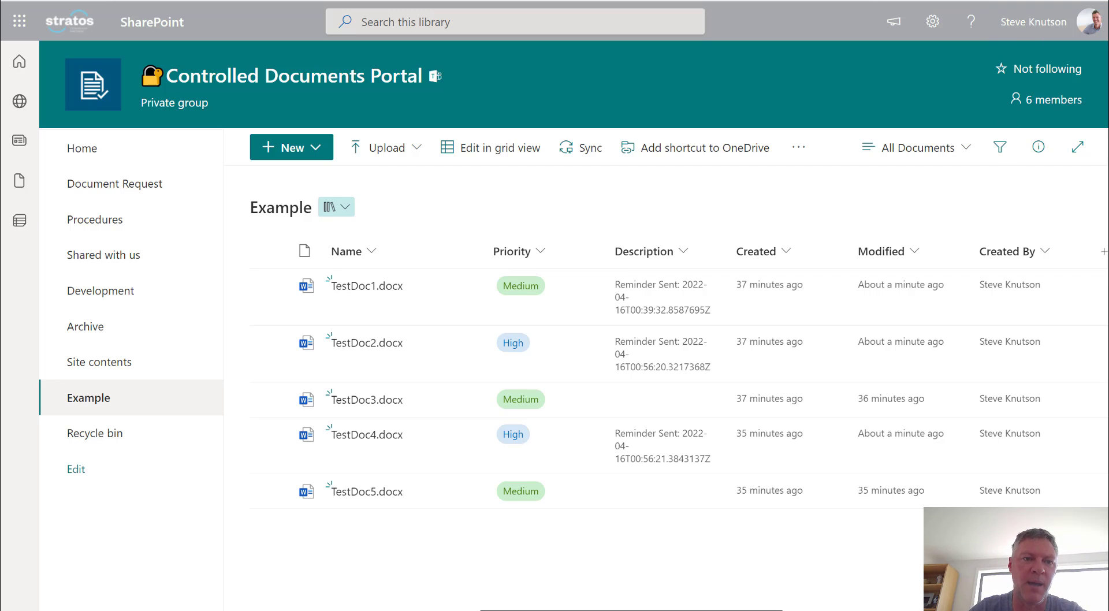
# - Return to the flow run and view iteration 2's email with subject 'Document Review Due :TestDoc4'
pyautogui.hotkey('alt', 'Tab')
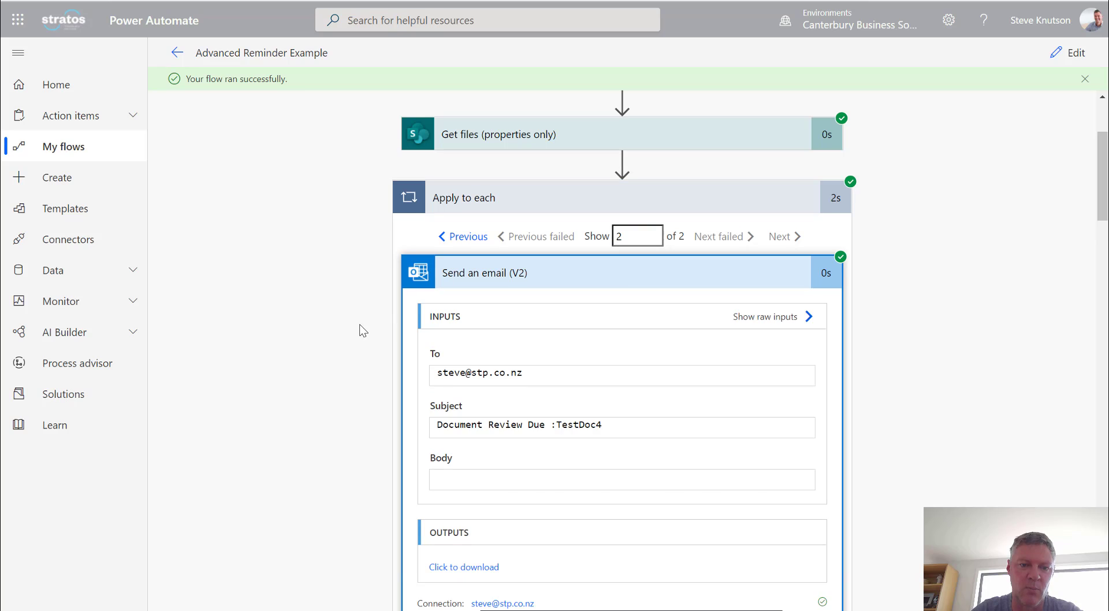
pyautogui.scroll(-2, 365, 328)
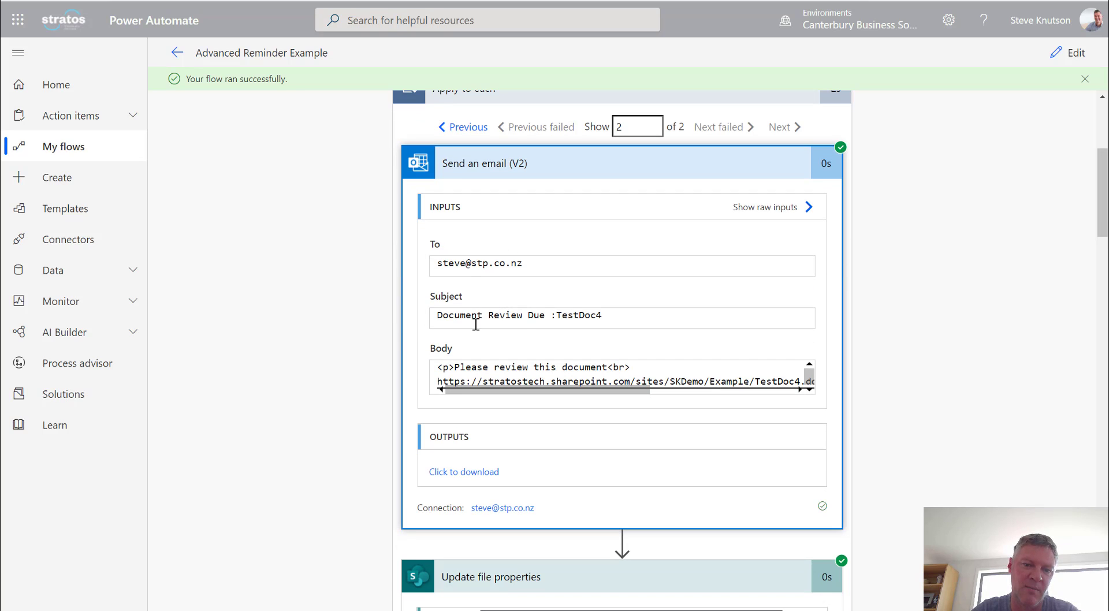